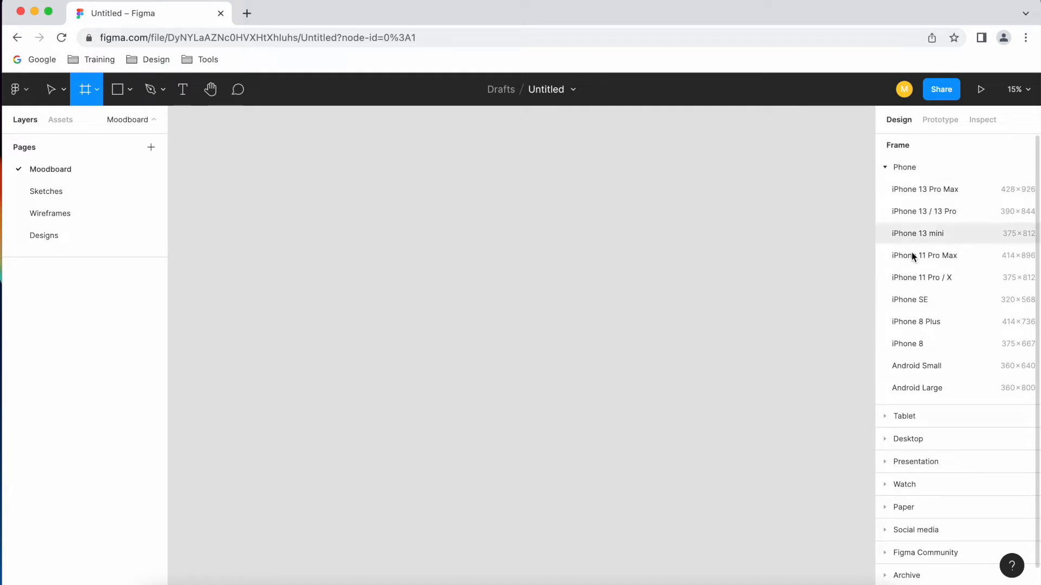
Add a MacBook Pro 14" desktop frame (1512 × 982) to the Moodboard page.
{"action": "left_click", "coordinate": [917, 438]}
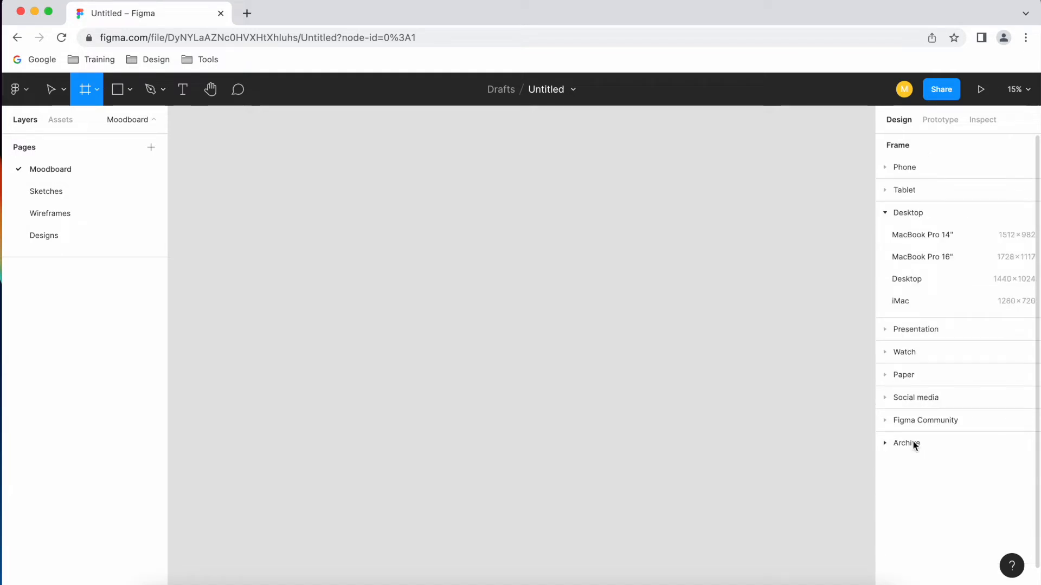
{"action": "left_click", "coordinate": [931, 236]}
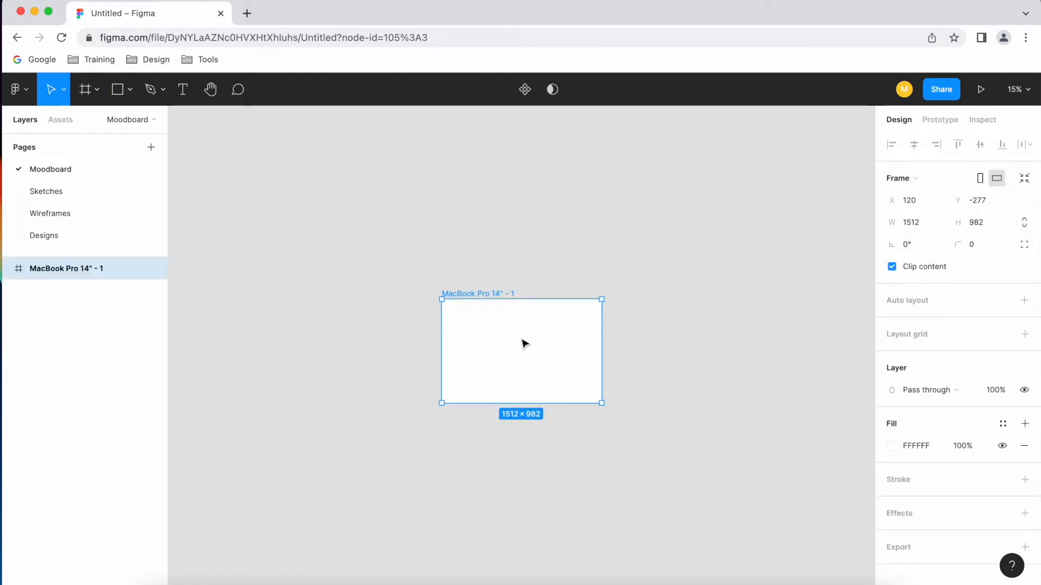
{"action": "scroll", "coordinate": [524, 343], "scroll_direction": "up", "scroll_amount": 5}
{"action": "scroll", "coordinate": [524, 342], "scroll_direction": "up", "scroll_amount": 2}
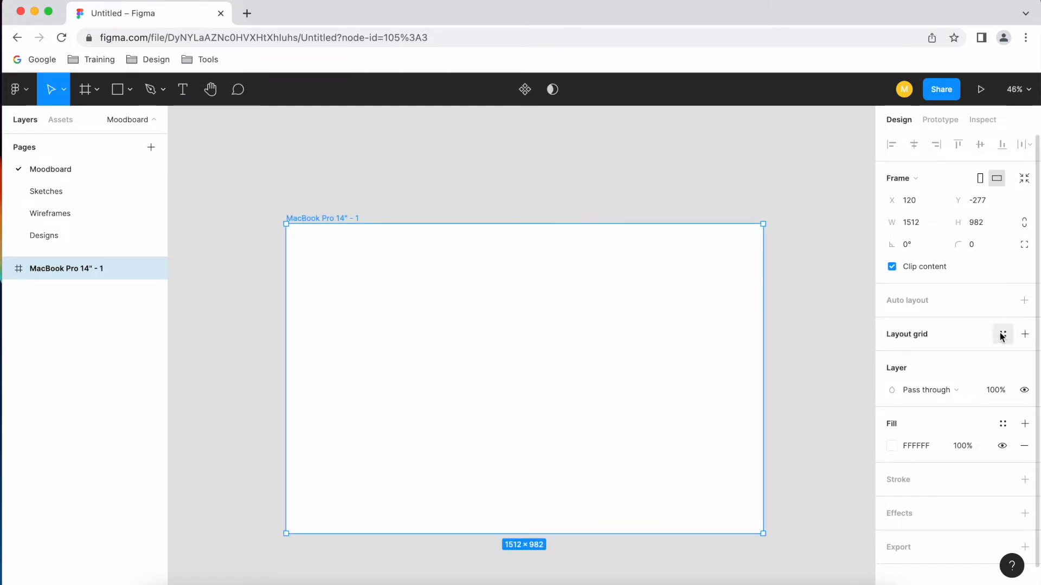
Add a layout grid to the MacBook Pro 14" frame.
{"action": "left_click", "coordinate": [1026, 337]}
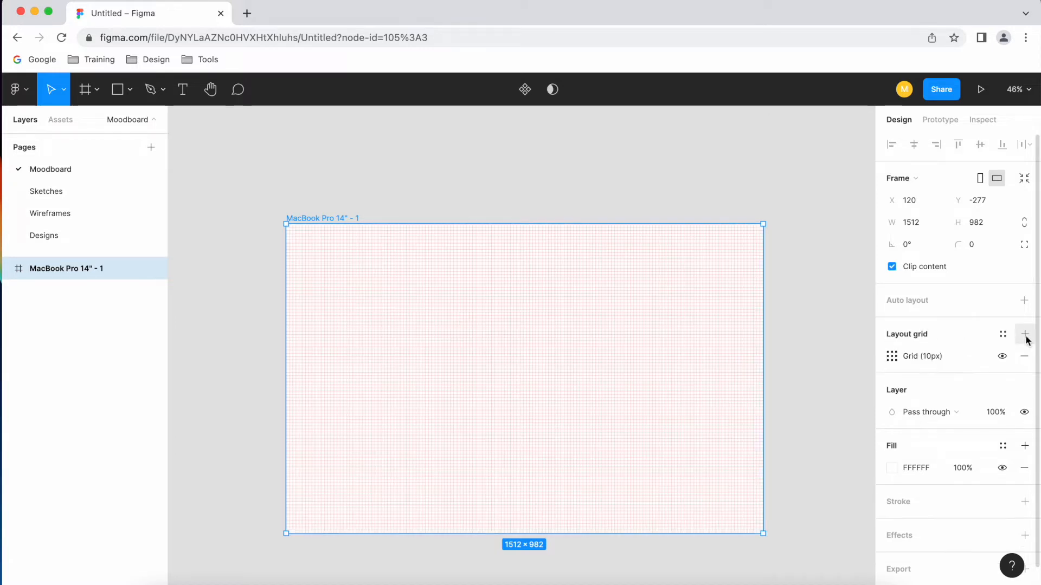
{"action": "scroll", "coordinate": [788, 374], "scroll_direction": "down", "scroll_amount": 2}
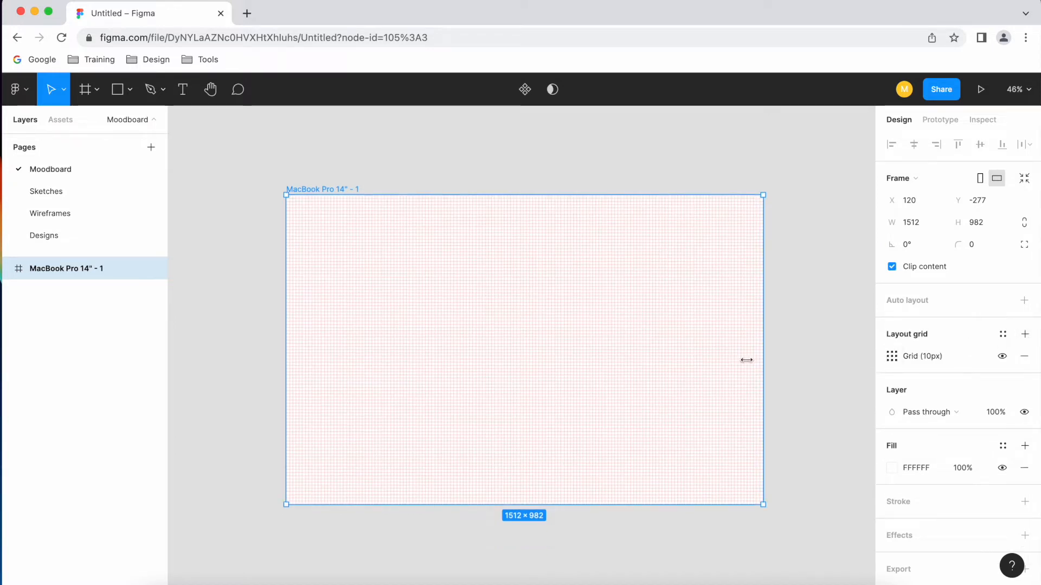
{"action": "scroll", "coordinate": [558, 346], "scroll_direction": "up", "scroll_amount": 1}
{"action": "scroll", "coordinate": [558, 346], "scroll_direction": "up", "scroll_amount": 3}
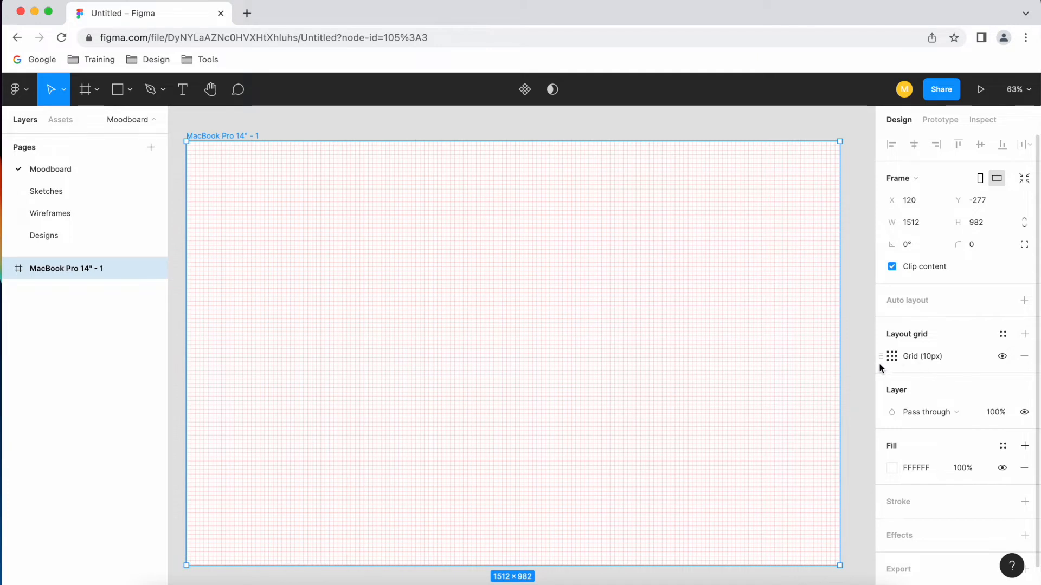
{"action": "scroll", "coordinate": [729, 361], "scroll_direction": "down", "scroll_amount": 1}
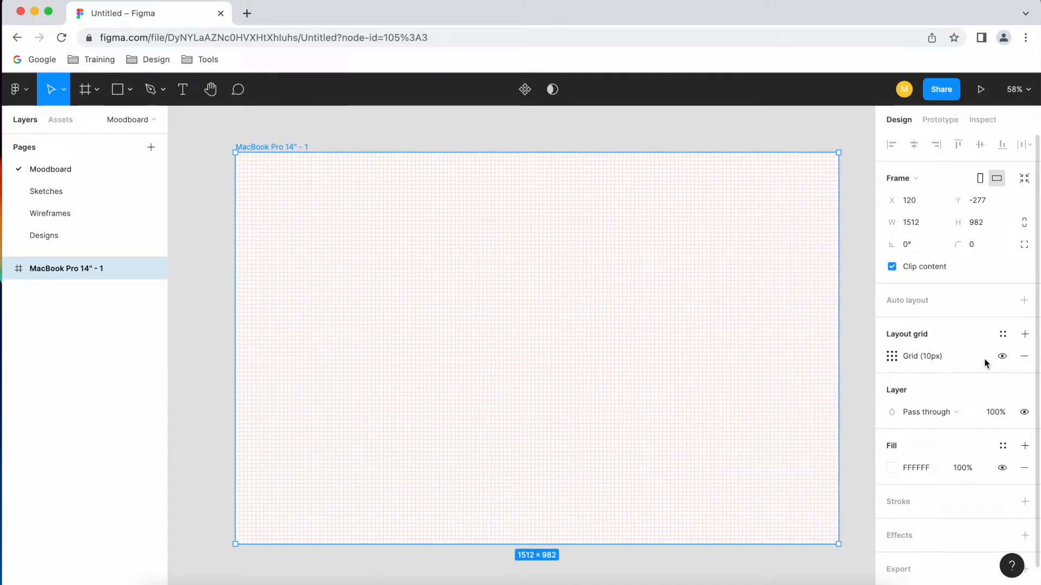
{"action": "left_click", "coordinate": [1000, 336]}
{"action": "left_click", "coordinate": [997, 338]}
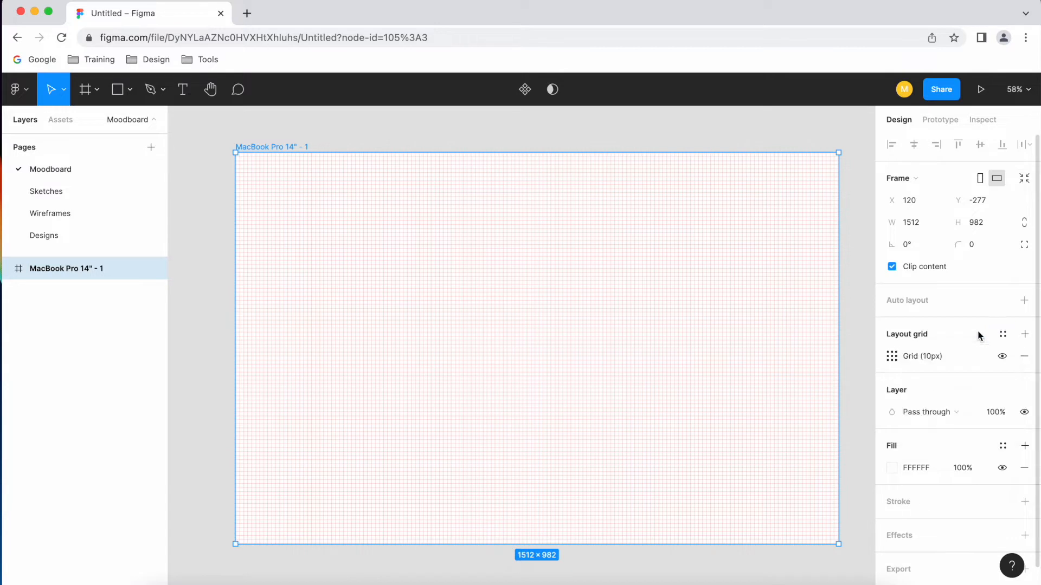
Set the frame's layout grid size to 20 px.
{"action": "left_click", "coordinate": [892, 356]}
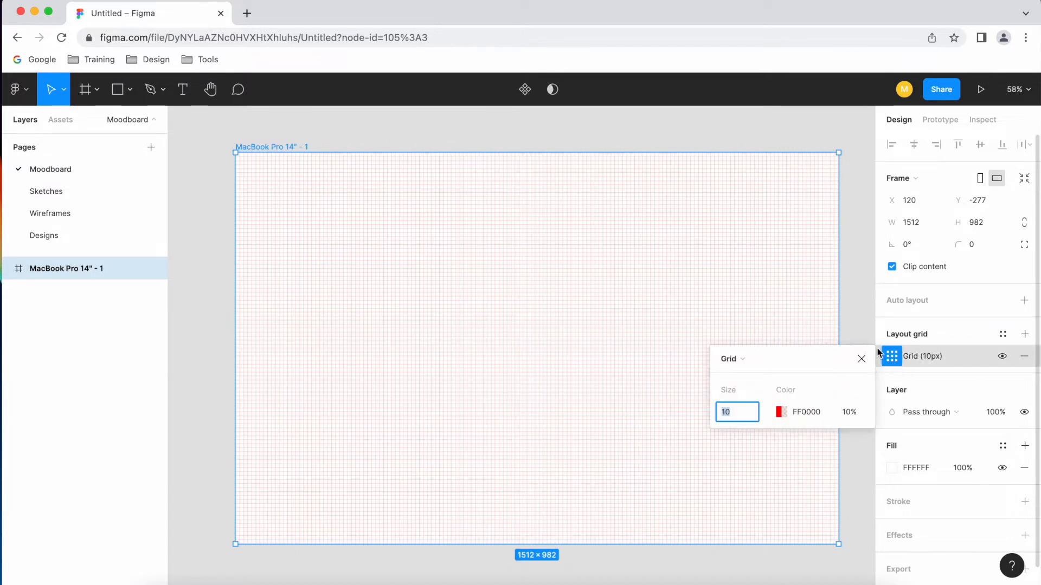
{"action": "key", "text": "Up"}
{"action": "key", "text": "Up"}
{"action": "key", "text": "Up"}
{"action": "key", "text": "Up"}
{"action": "key", "text": "Up"}
{"action": "key", "text": "Up"}
{"action": "key", "text": "Up"}
{"action": "key", "text": "Up"}
{"action": "key", "text": "Up"}
{"action": "key", "text": "Up"}
{"action": "key", "text": "Up"}
{"action": "key", "text": "Up"}
{"action": "key", "text": "Up"}
{"action": "key", "text": "Up"}
{"action": "key", "text": "Up"}
{"action": "key", "text": "Up"}
{"action": "key", "text": "Down"}
{"action": "key", "text": "Down"}
{"action": "key", "text": "Down"}
{"action": "key", "text": "Down"}
{"action": "key", "text": "Down"}
{"action": "key", "text": "Down"}
{"action": "key", "text": "Down"}
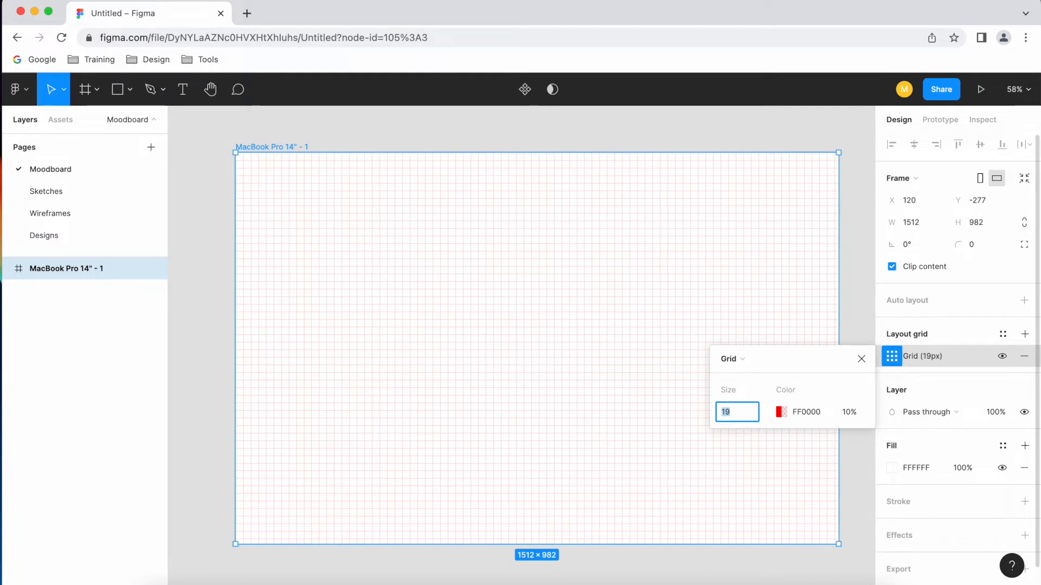
{"action": "key", "text": "Up"}
Change the layout grid color to blue 1A16DD and close the grid settings.
{"action": "left_click", "coordinate": [780, 412]}
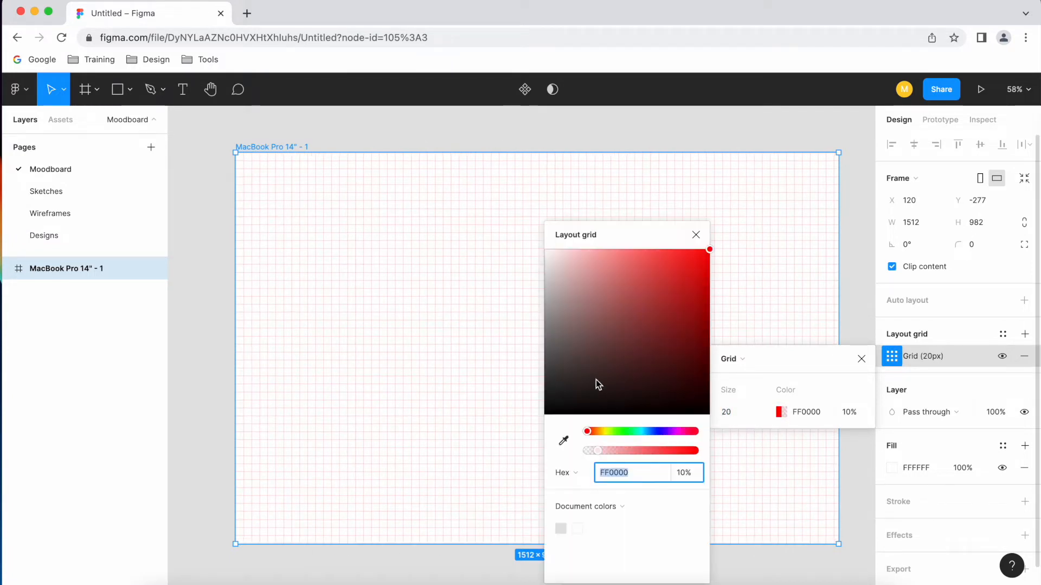
{"action": "left_click", "coordinate": [621, 328]}
{"action": "left_click_drag", "start_coordinate": [638, 433], "coordinate": [660, 434]}
{"action": "left_click_drag", "start_coordinate": [621, 328], "coordinate": [694, 276]}
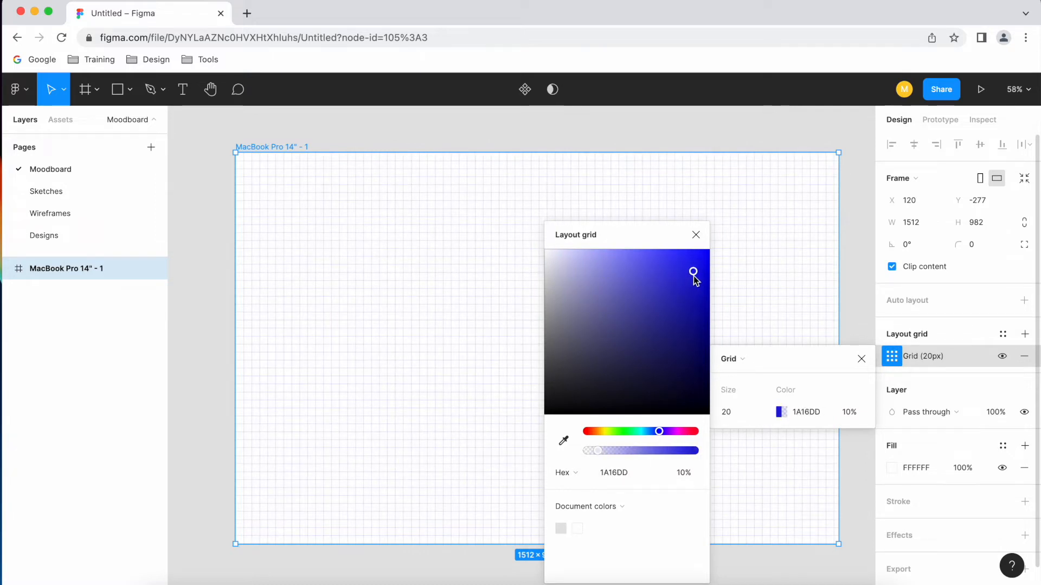
{"action": "left_click", "coordinate": [696, 235]}
{"action": "left_click", "coordinate": [861, 360]}
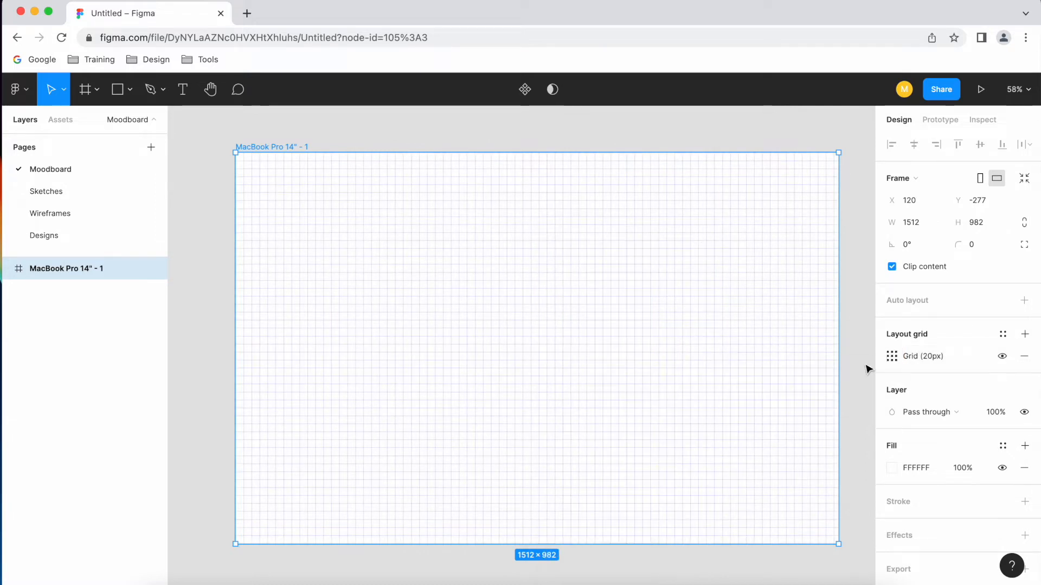
Add a second MacBook Pro 14" frame to the right of the gridded frame.
{"action": "left_click", "coordinate": [361, 140]}
{"action": "scroll", "coordinate": [431, 170], "scroll_direction": "down", "scroll_amount": 5}
{"action": "left_click_drag", "start_coordinate": [724, 203], "coordinate": [553, 313]}
{"action": "scroll", "coordinate": [473, 318], "scroll_direction": "up", "scroll_amount": 1}
{"action": "scroll", "coordinate": [474, 319], "scroll_direction": "up", "scroll_amount": 2}
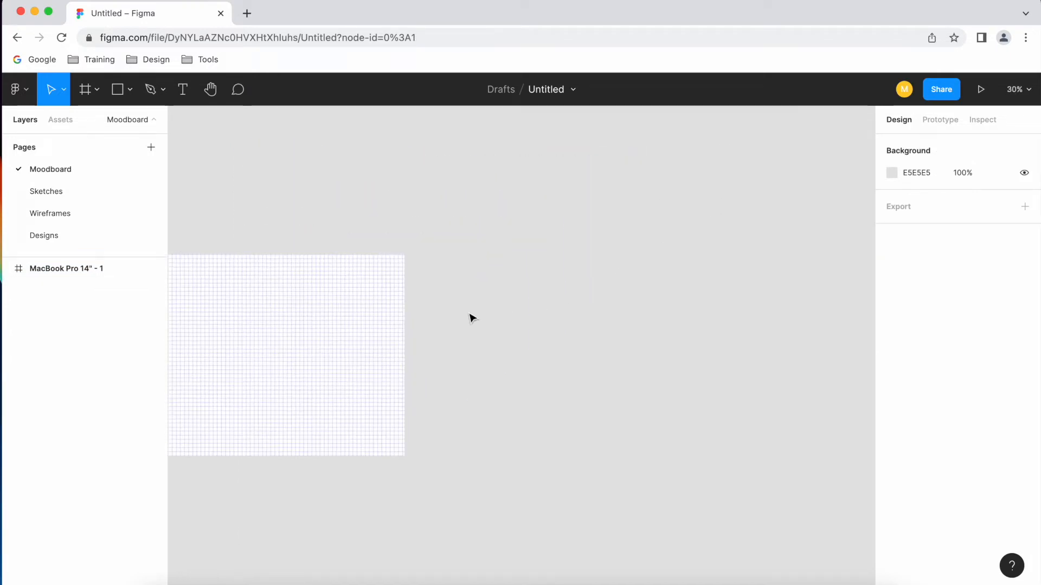
{"action": "left_click", "coordinate": [87, 91]}
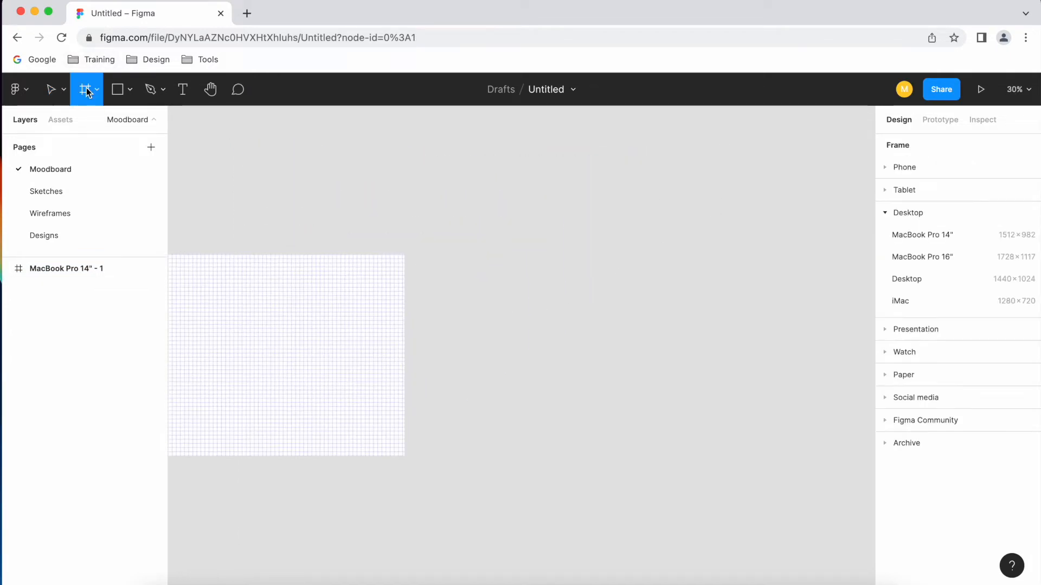
{"action": "left_click", "coordinate": [936, 236]}
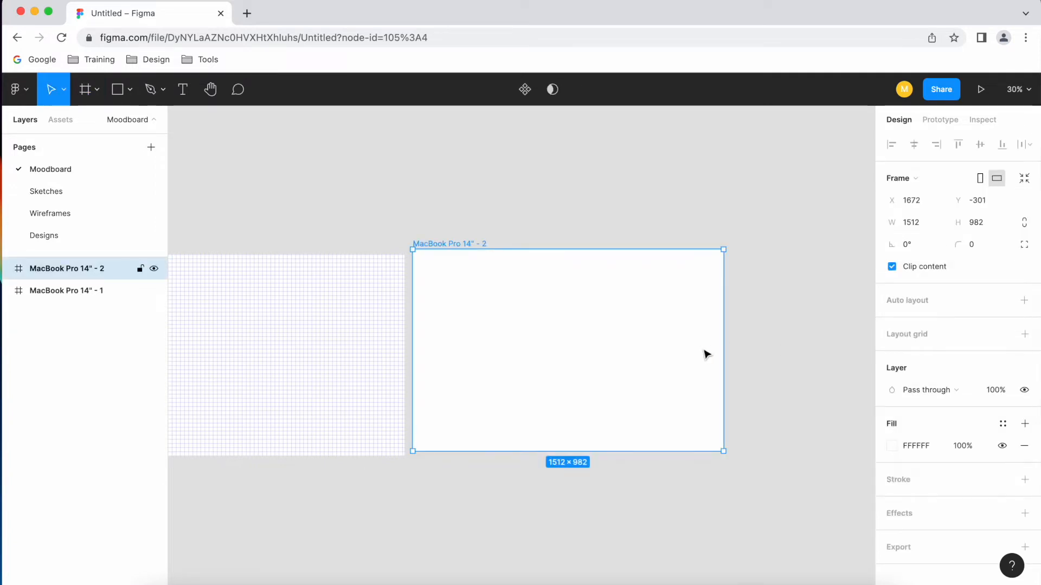
Move the second frame to X 1702, Y -277 so its top edge aligns with the first frame.
{"action": "scroll", "coordinate": [676, 313], "scroll_direction": "up", "scroll_amount": 3}
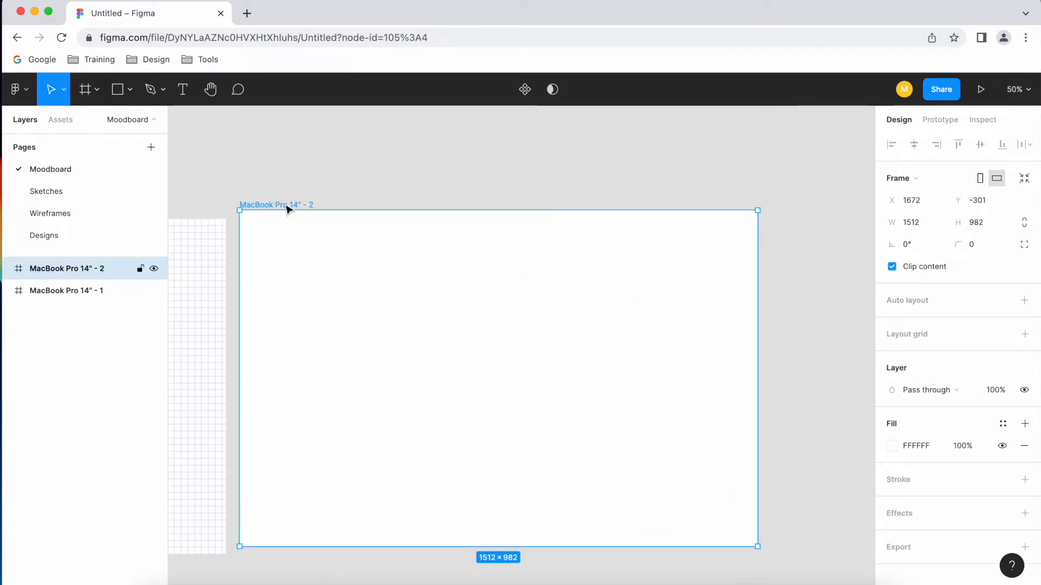
{"action": "left_click_drag", "start_coordinate": [286, 207], "coordinate": [296, 216]}
{"action": "left_click", "coordinate": [613, 187]}
{"action": "left_click_drag", "start_coordinate": [699, 182], "coordinate": [603, 179]}
{"action": "left_click_drag", "start_coordinate": [537, 174], "coordinate": [653, 181]}
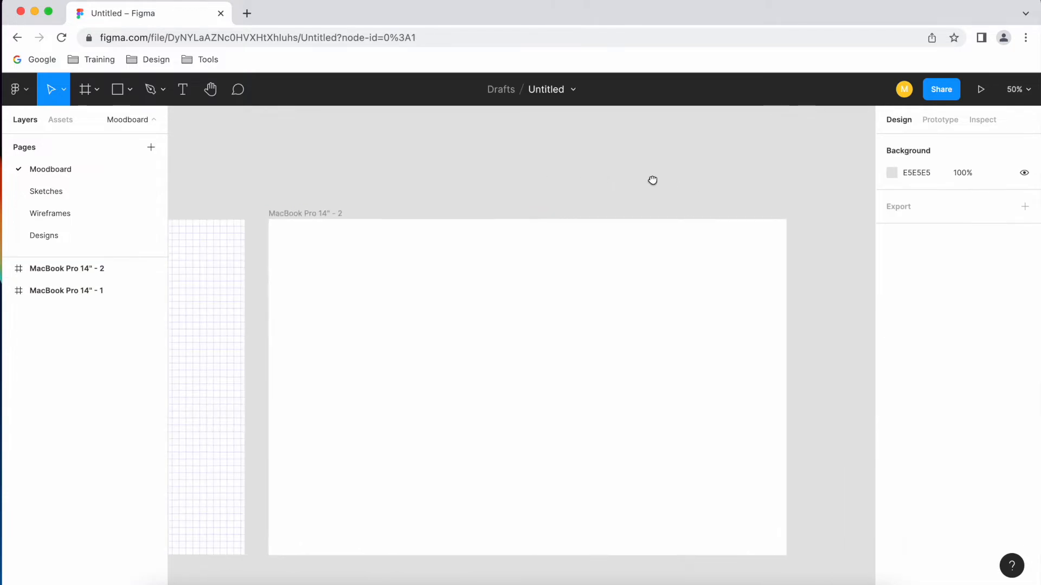
Add a layout grid to the second frame and change its type to columns.
{"action": "left_click", "coordinate": [327, 214]}
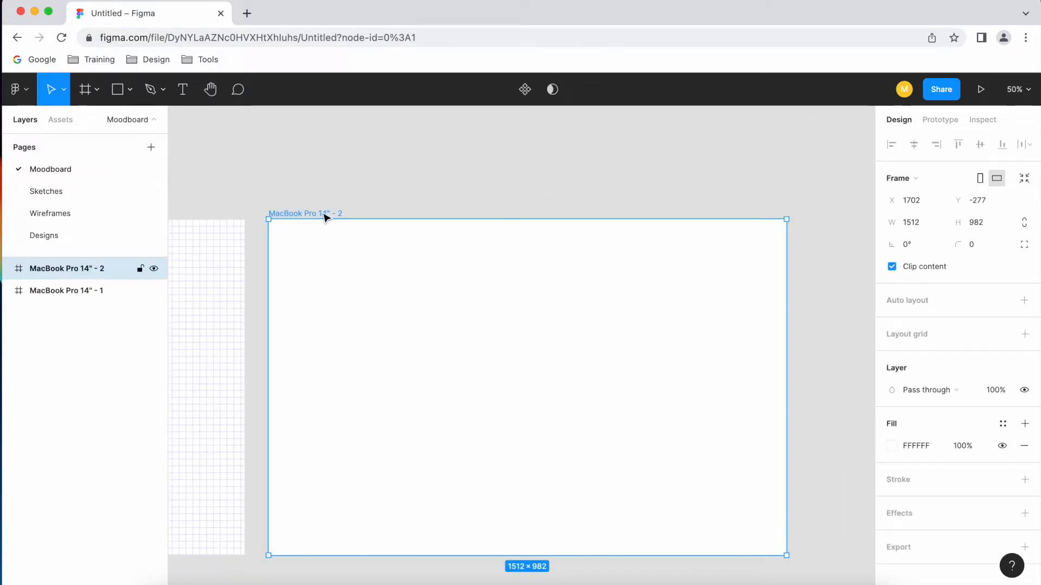
{"action": "left_click", "coordinate": [1026, 339]}
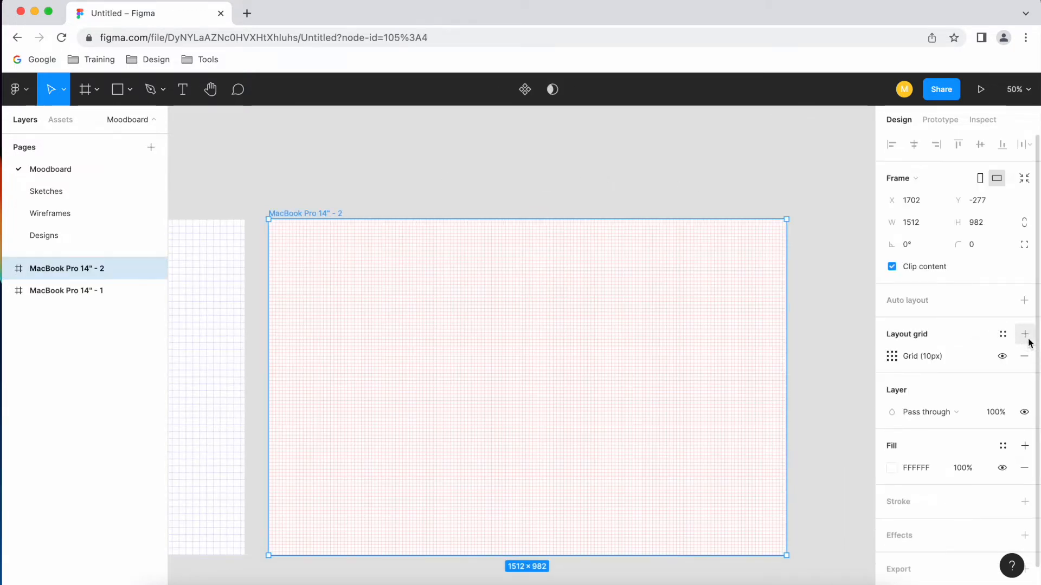
{"action": "left_click", "coordinate": [895, 359]}
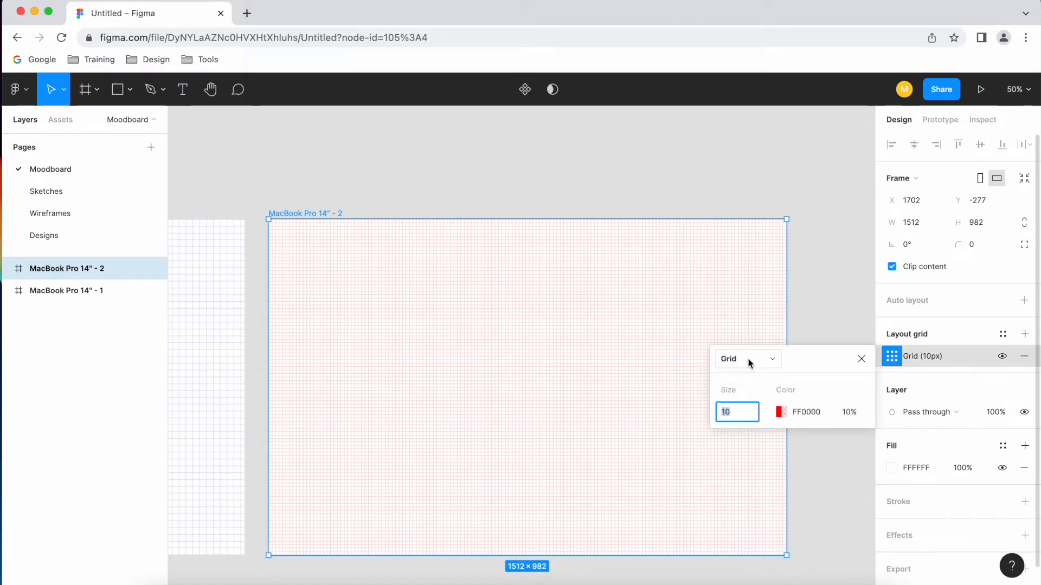
{"action": "left_click", "coordinate": [776, 362]}
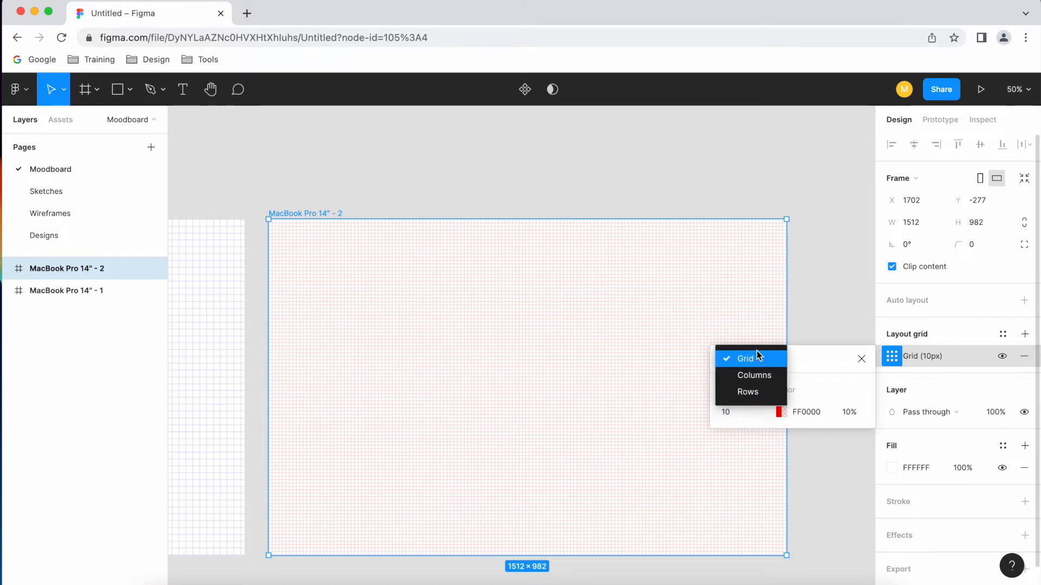
{"action": "left_click", "coordinate": [756, 379]}
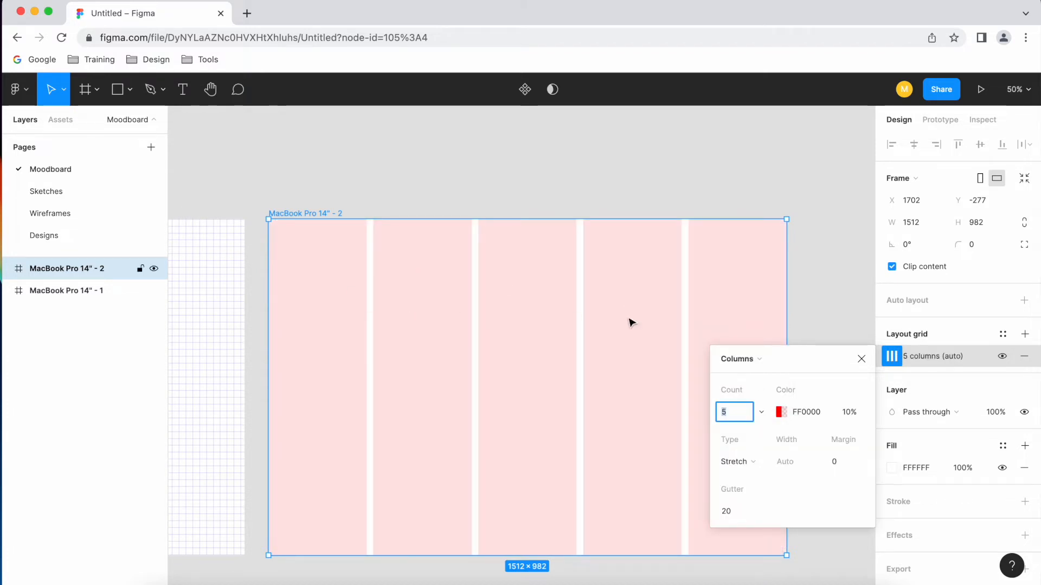
Try the second frame's layout grid as rows, and return it to columns.
{"action": "left_click", "coordinate": [756, 358]}
{"action": "left_click", "coordinate": [760, 377]}
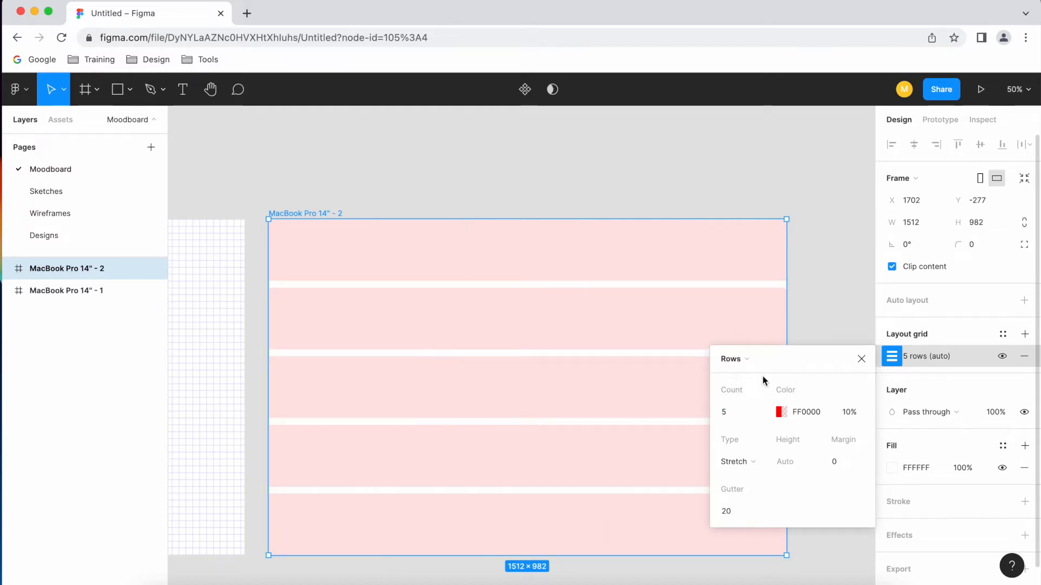
{"action": "left_click", "coordinate": [756, 362]}
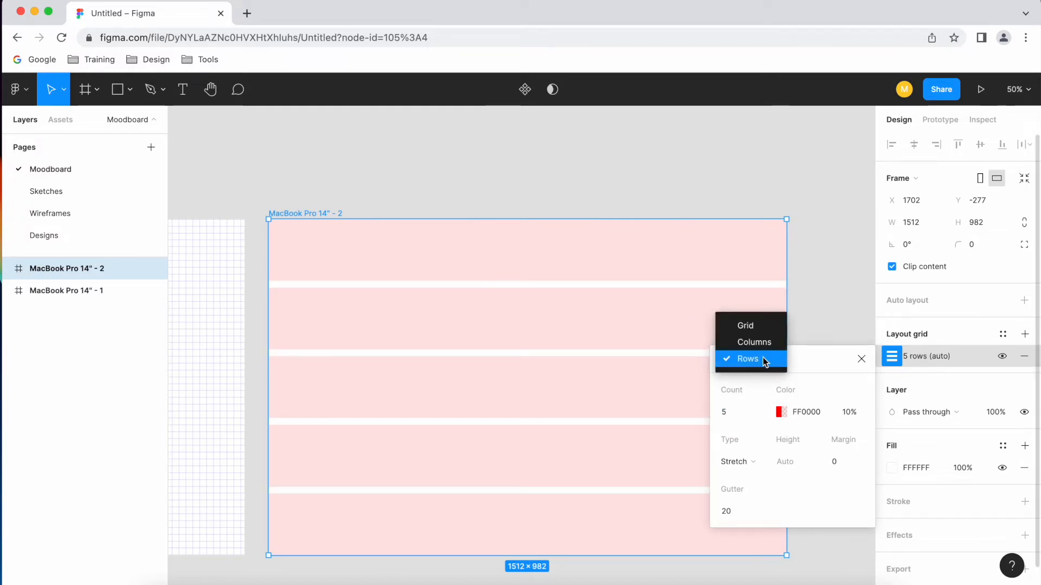
{"action": "left_click", "coordinate": [768, 343]}
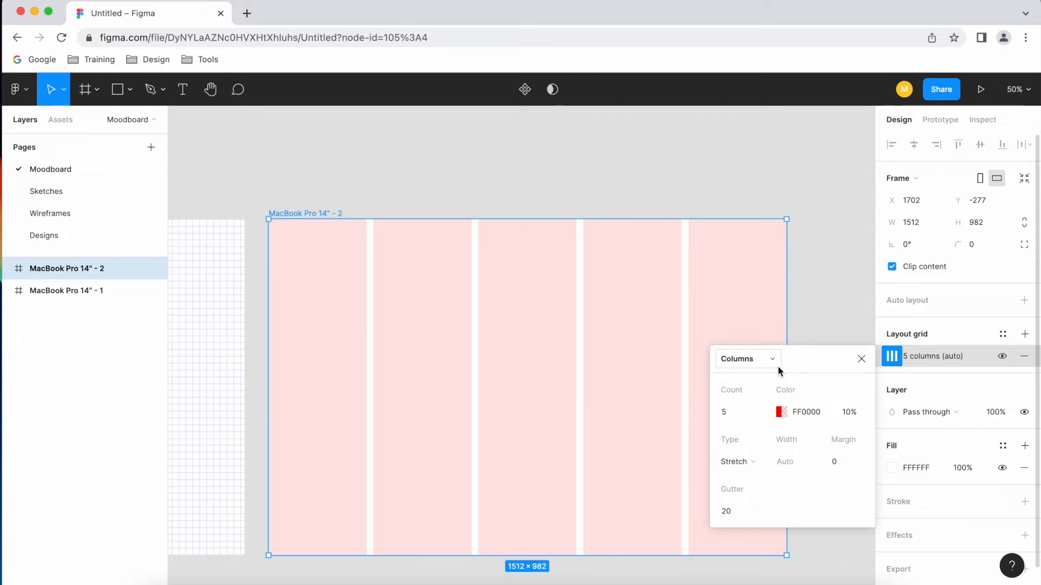
Set the second frame's column grid to a count of 12 with a margin of 40, keeping the Stretch type.
{"action": "left_click", "coordinate": [737, 417]}
{"action": "key", "text": "Return"}
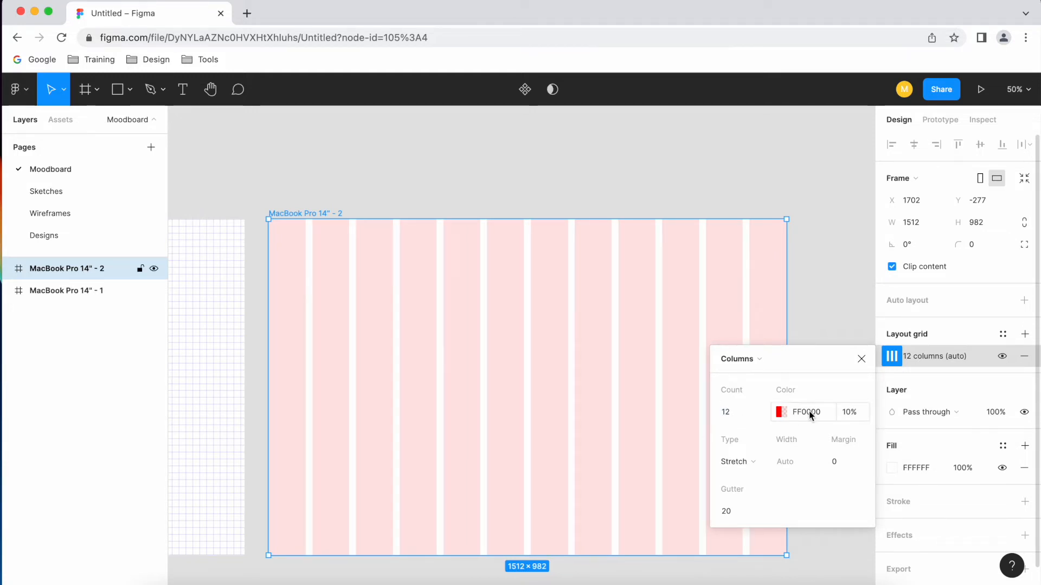
{"action": "left_click", "coordinate": [759, 461]}
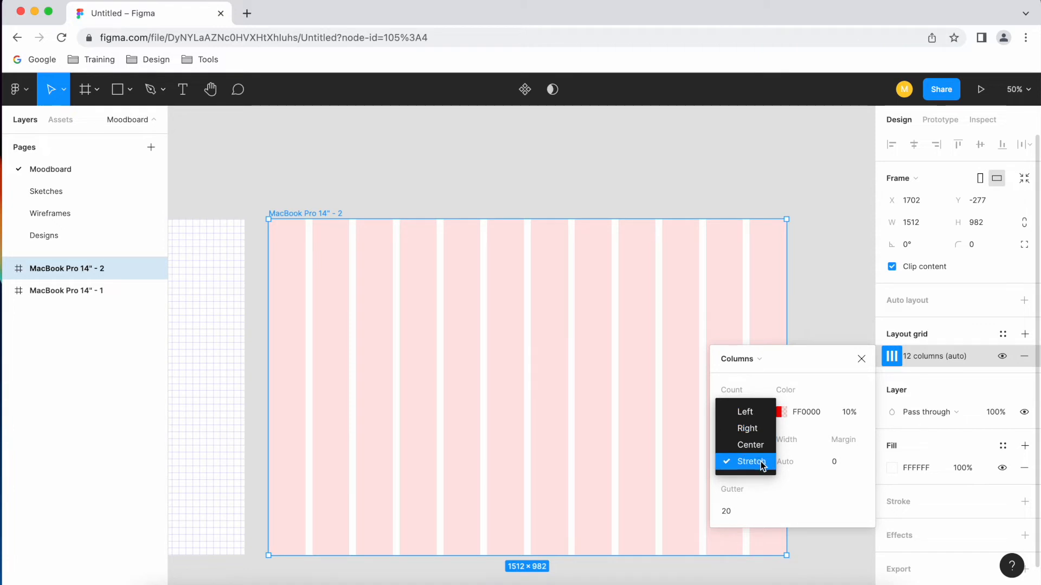
{"action": "left_click", "coordinate": [791, 474]}
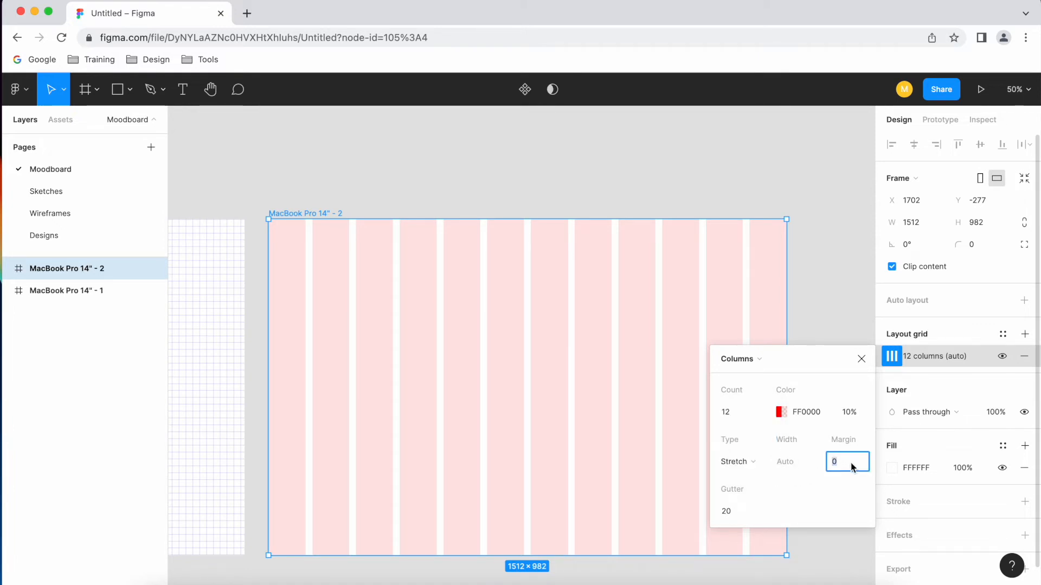
{"action": "type", "text": "40"}
{"action": "key", "text": "Return"}
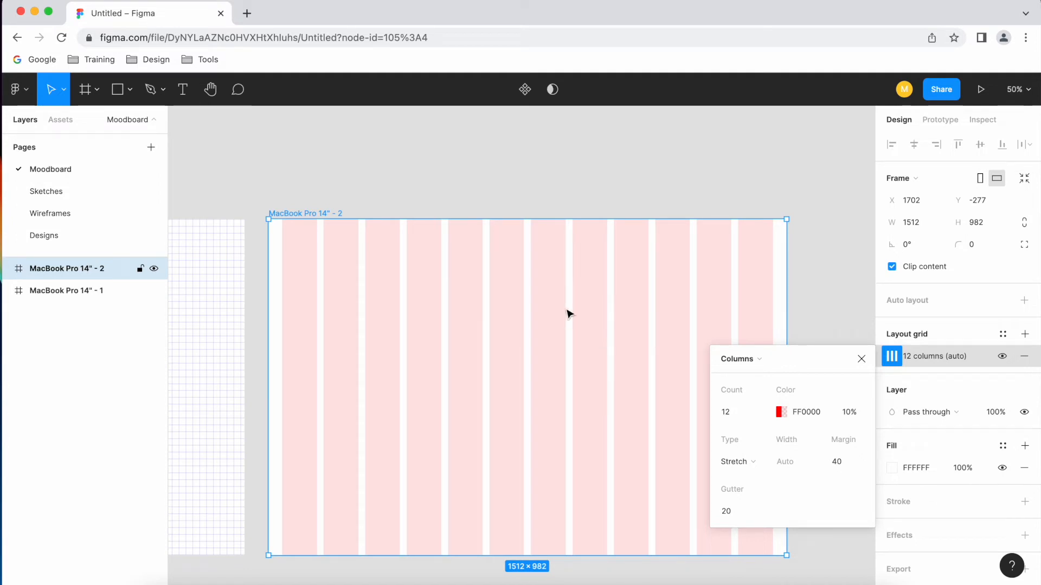
Try wider gutters between the columns, return the gutter to 20, and close the grid settings.
{"action": "left_click", "coordinate": [742, 511]}
{"action": "key", "text": "Up"}
{"action": "key", "text": "Up"}
{"action": "key", "text": "Up"}
{"action": "key", "text": "Up"}
{"action": "key", "text": "Up"}
{"action": "key", "text": "Up"}
{"action": "key", "text": "Up"}
{"action": "key", "text": "Up"}
{"action": "key", "text": "Up"}
{"action": "key", "text": "Up"}
{"action": "key", "text": "Up"}
{"action": "key", "text": "Up"}
{"action": "key", "text": "Up"}
{"action": "key", "text": "Down"}
{"action": "key", "text": "Down"}
{"action": "key", "text": "Down"}
{"action": "key", "text": "Down"}
{"action": "key", "text": "Down"}
{"action": "key", "text": "Down"}
{"action": "key", "text": "Down"}
{"action": "key", "text": "Down"}
{"action": "key", "text": "Down"}
{"action": "key", "text": "Down"}
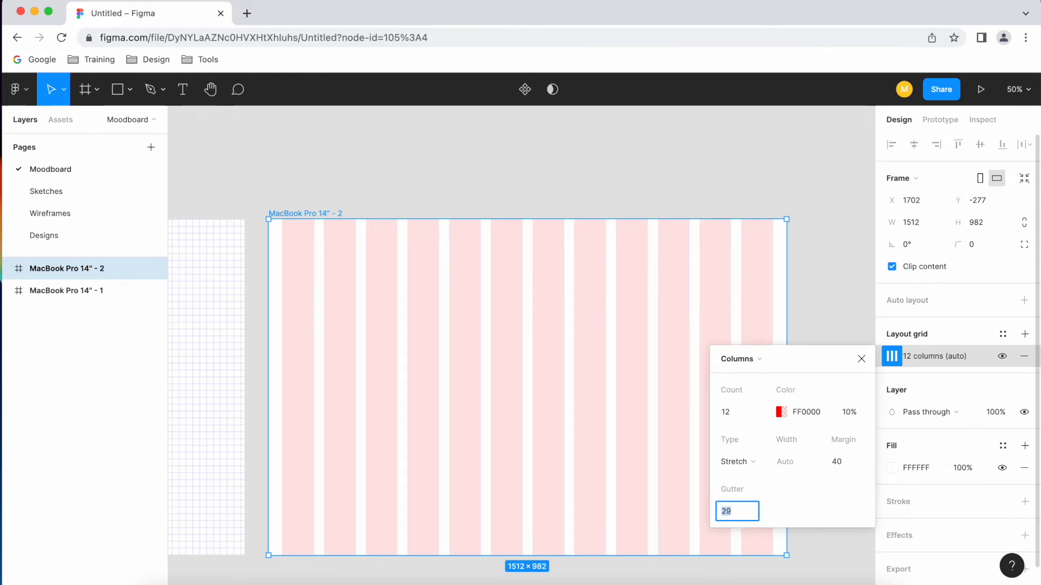
{"action": "key", "text": "Return"}
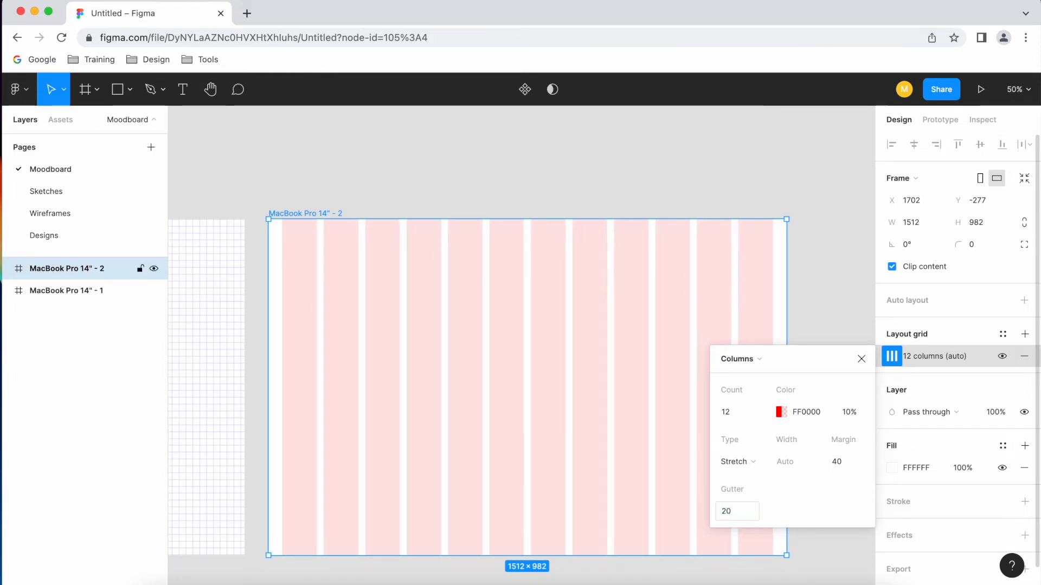
{"action": "left_click", "coordinate": [861, 359]}
Add a third MacBook Pro 14" frame beside the second frame.
{"action": "scroll", "coordinate": [552, 189], "scroll_direction": "down", "scroll_amount": 5}
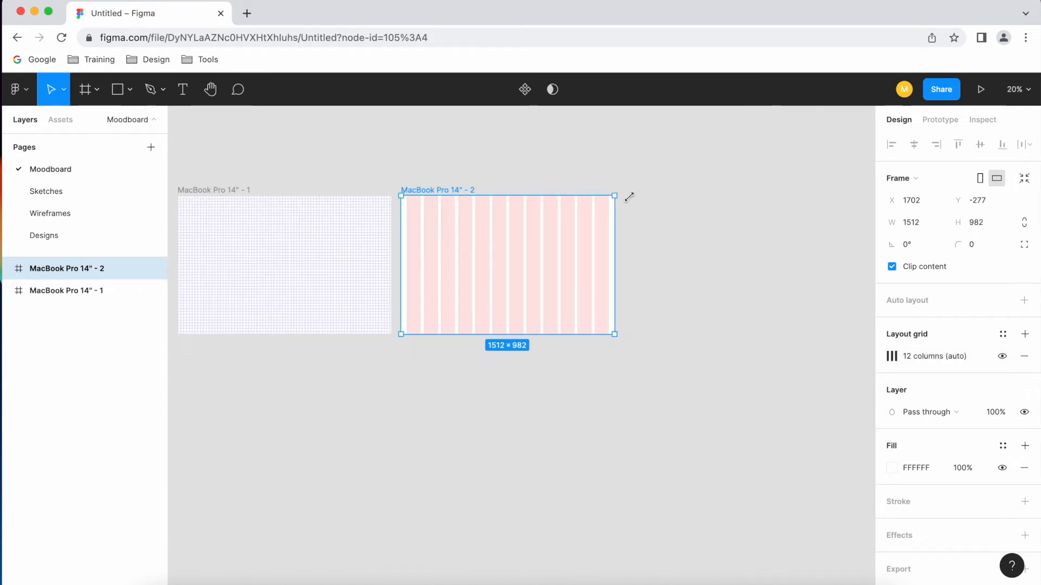
{"action": "scroll", "coordinate": [488, 288], "scroll_direction": "up", "scroll_amount": 2}
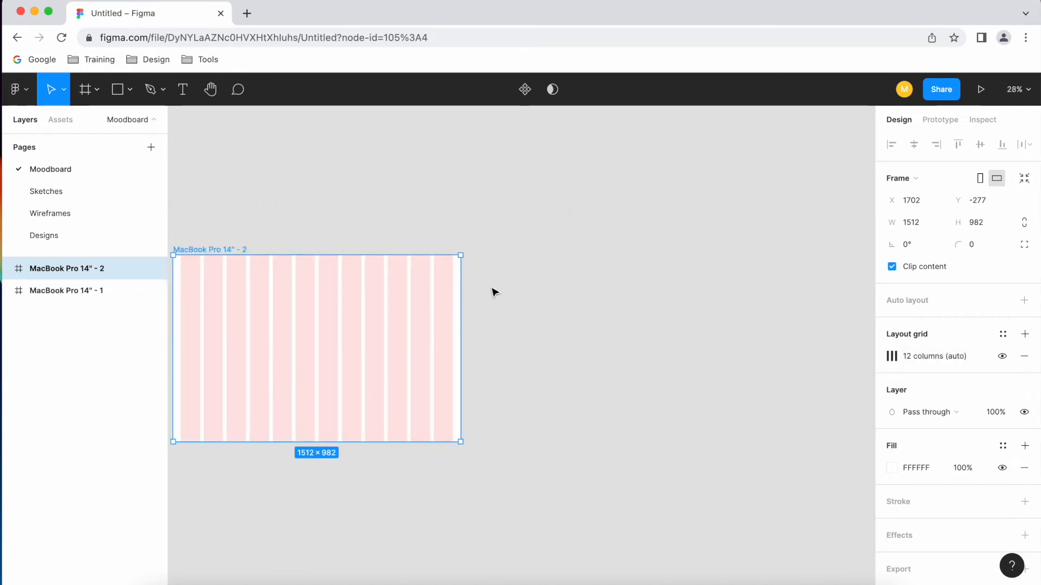
{"action": "left_click", "coordinate": [490, 291]}
{"action": "left_click", "coordinate": [86, 89]}
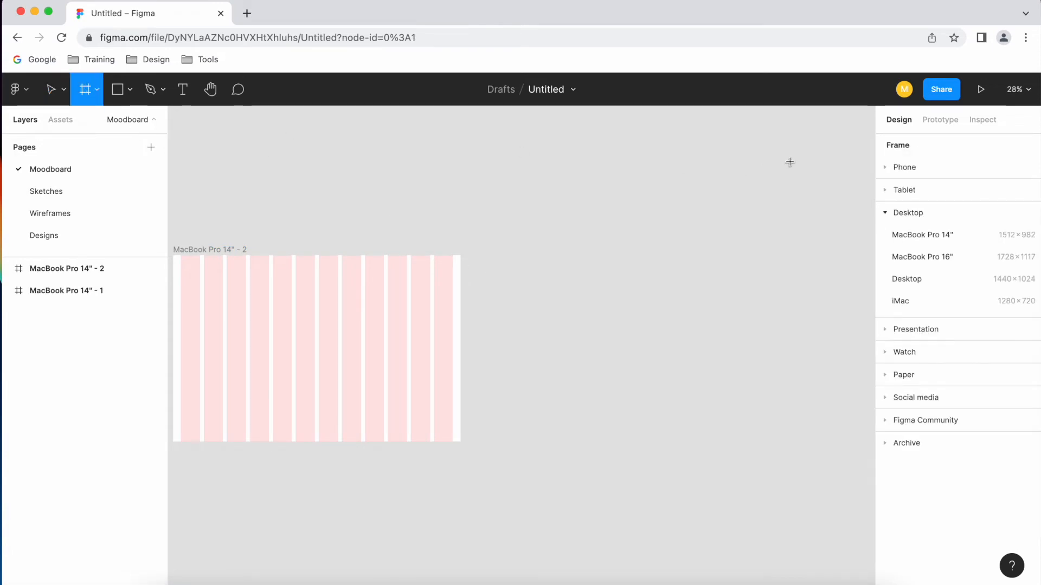
{"action": "left_click", "coordinate": [927, 236]}
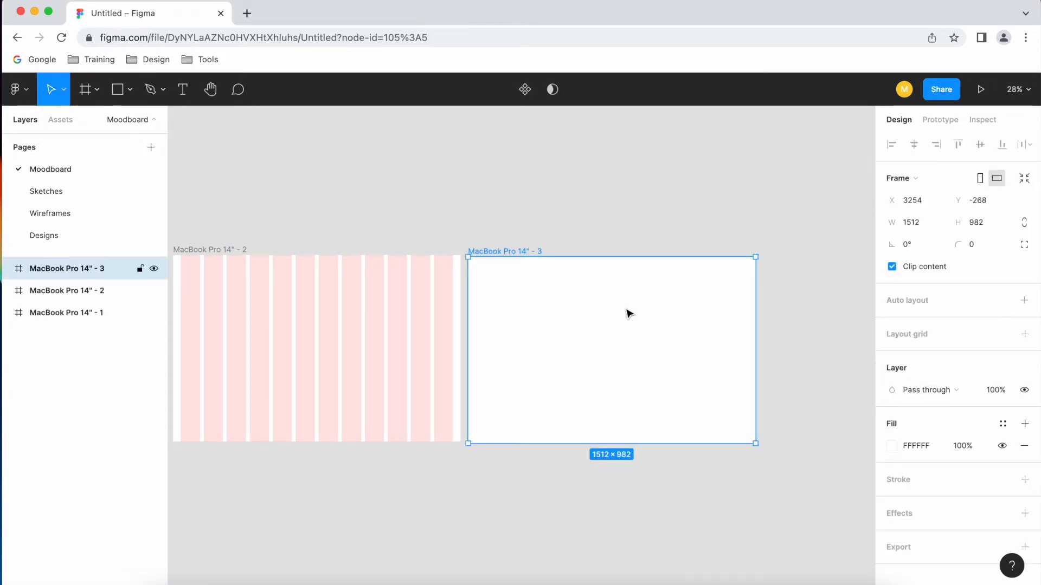
Copy the 12-column layout grid from the second frame and paste it onto the third frame.
{"action": "left_click", "coordinate": [465, 221]}
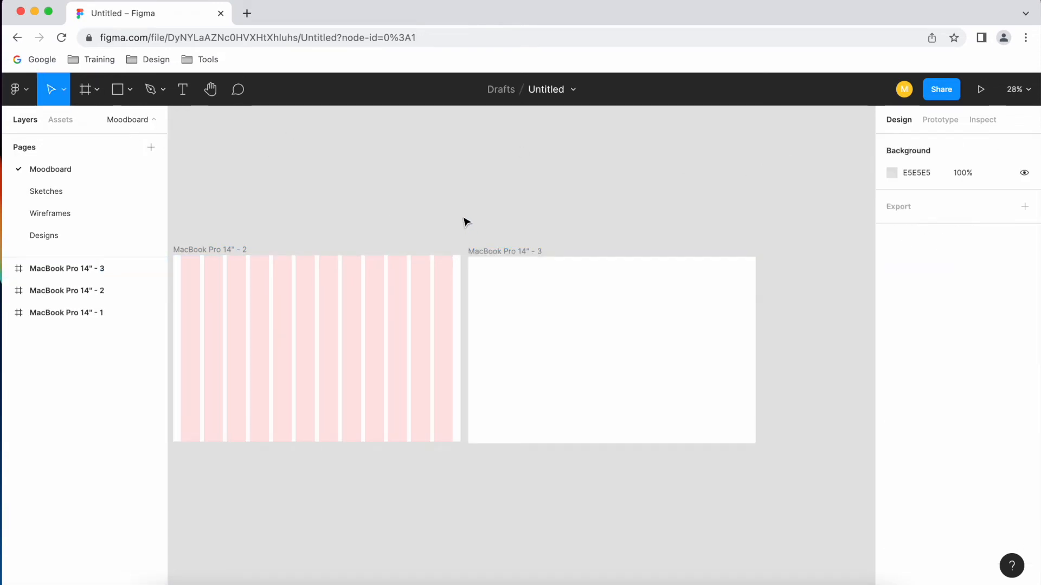
{"action": "left_click", "coordinate": [515, 254]}
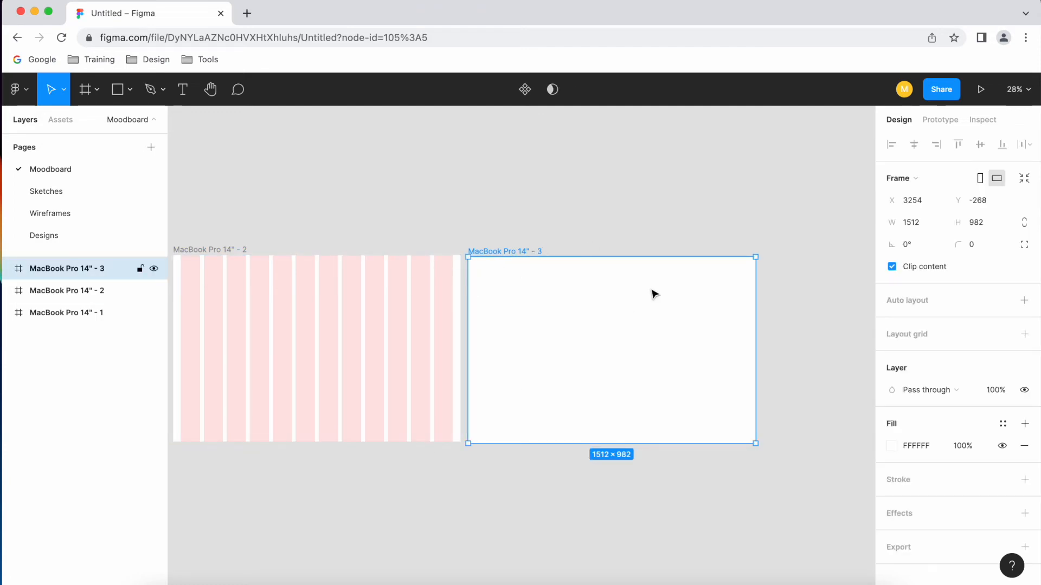
{"action": "left_click", "coordinate": [606, 211]}
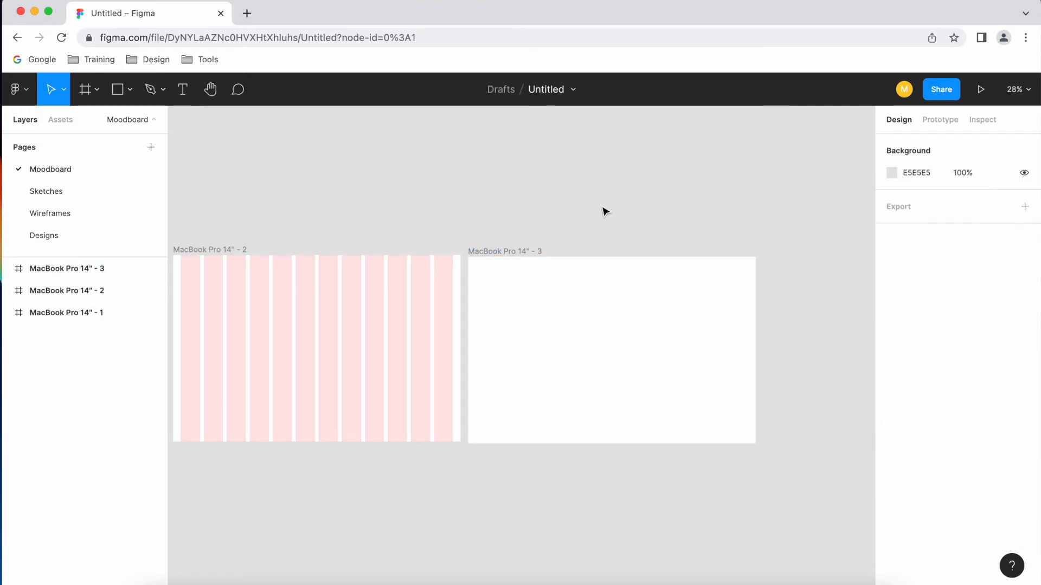
{"action": "left_click", "coordinate": [208, 250]}
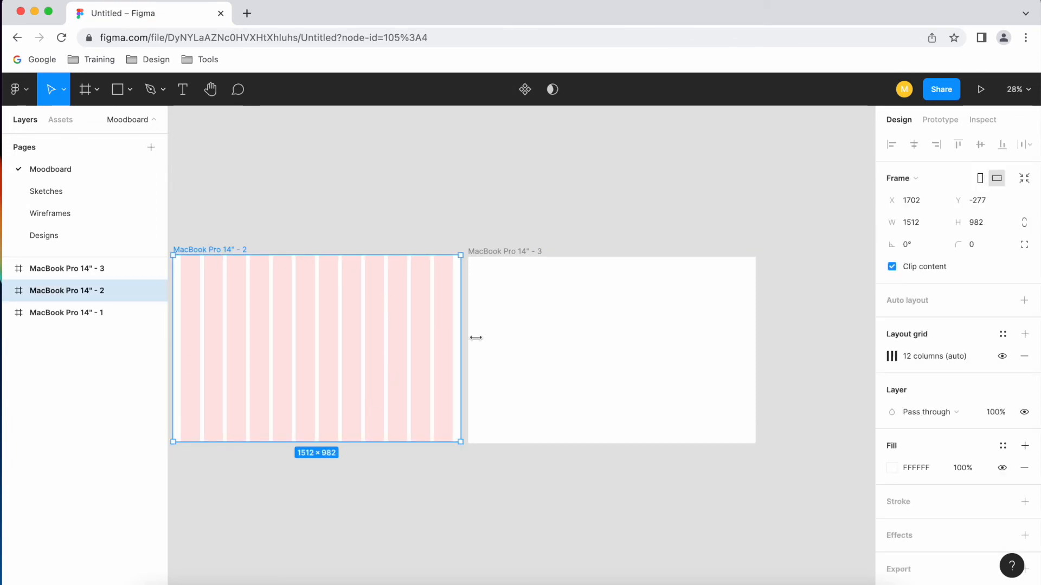
{"action": "left_click", "coordinate": [881, 362]}
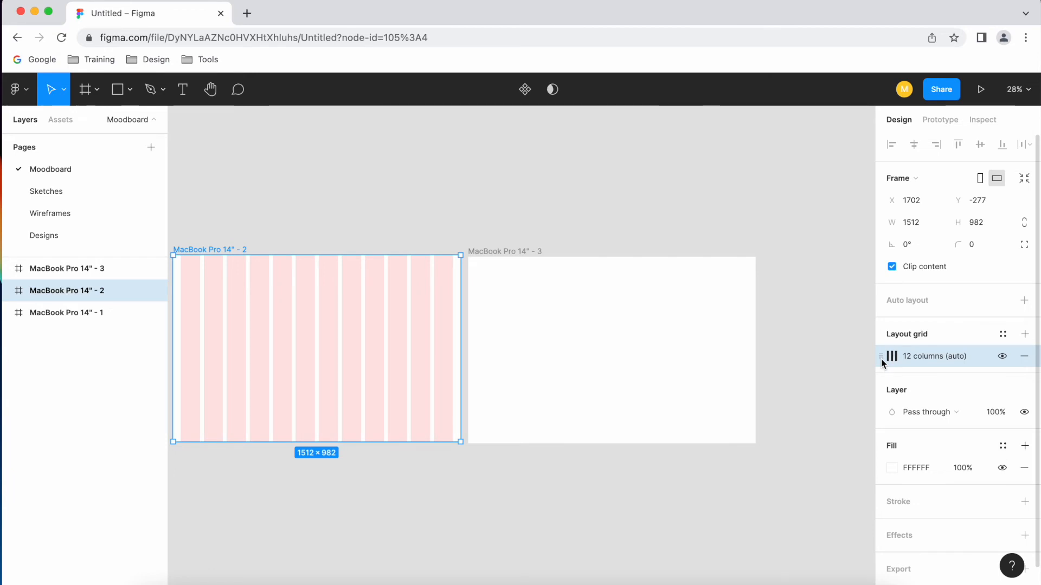
{"action": "left_click", "coordinate": [510, 253]}
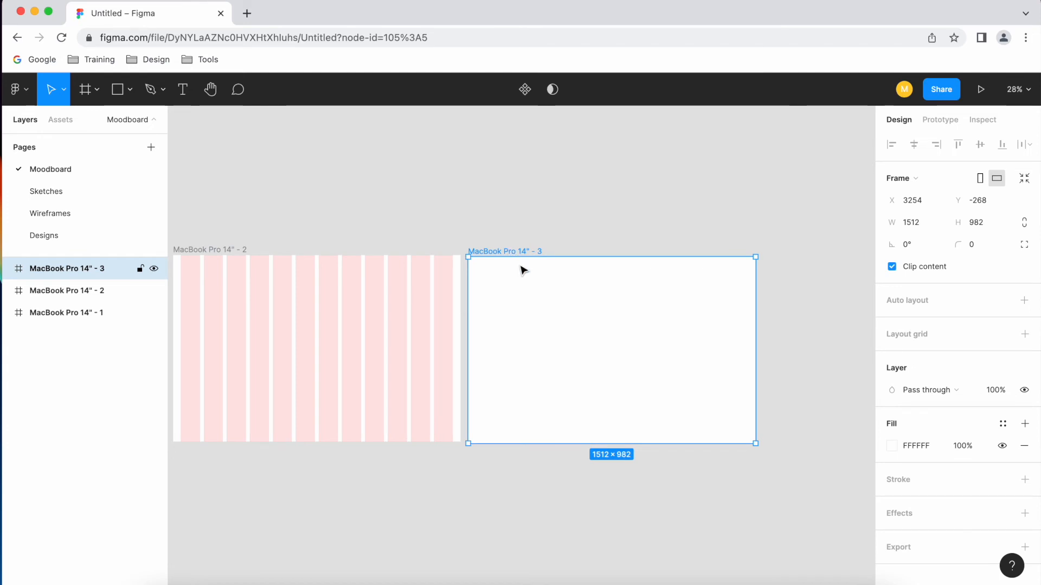
{"action": "key", "text": "super+alt+v"}
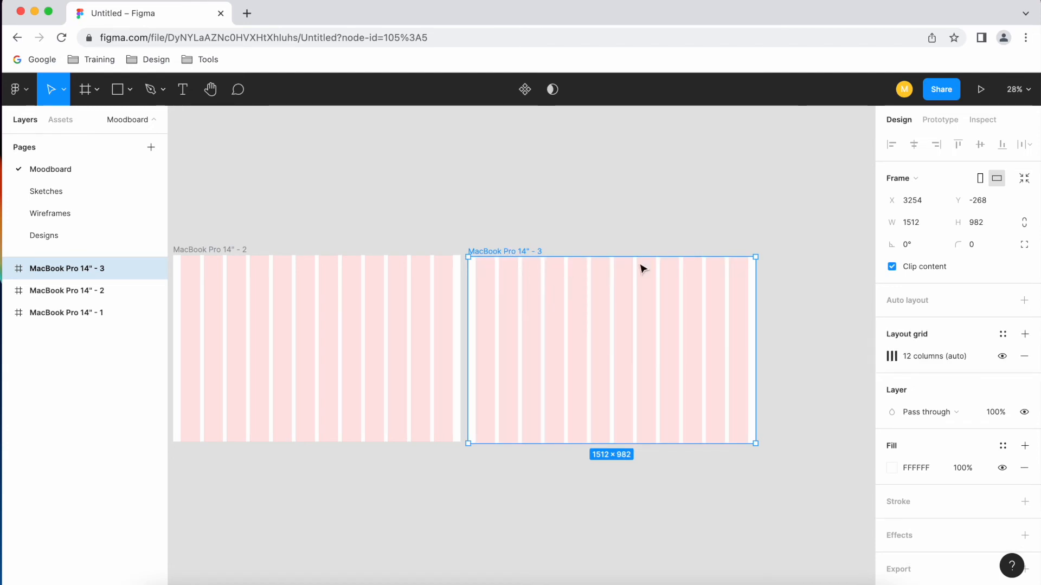
{"action": "left_click", "coordinate": [504, 214]}
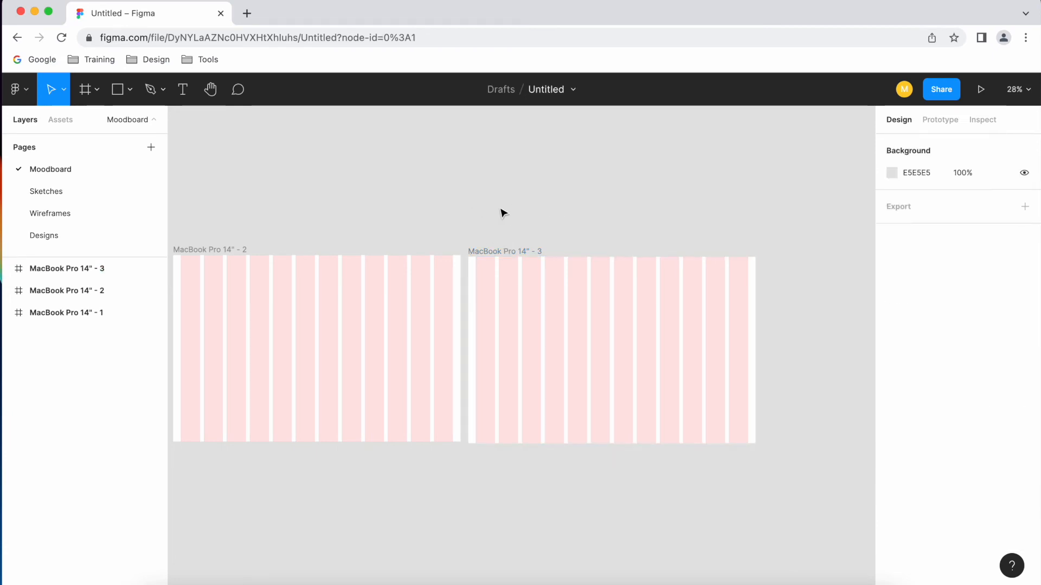
Copy the uniform 20 px grid from the first frame and paste it onto the third frame, on top of its columns.
{"action": "left_click_drag", "start_coordinate": [306, 197], "coordinate": [666, 196]}
{"action": "left_click", "coordinate": [291, 257]}
{"action": "left_click", "coordinate": [290, 257]}
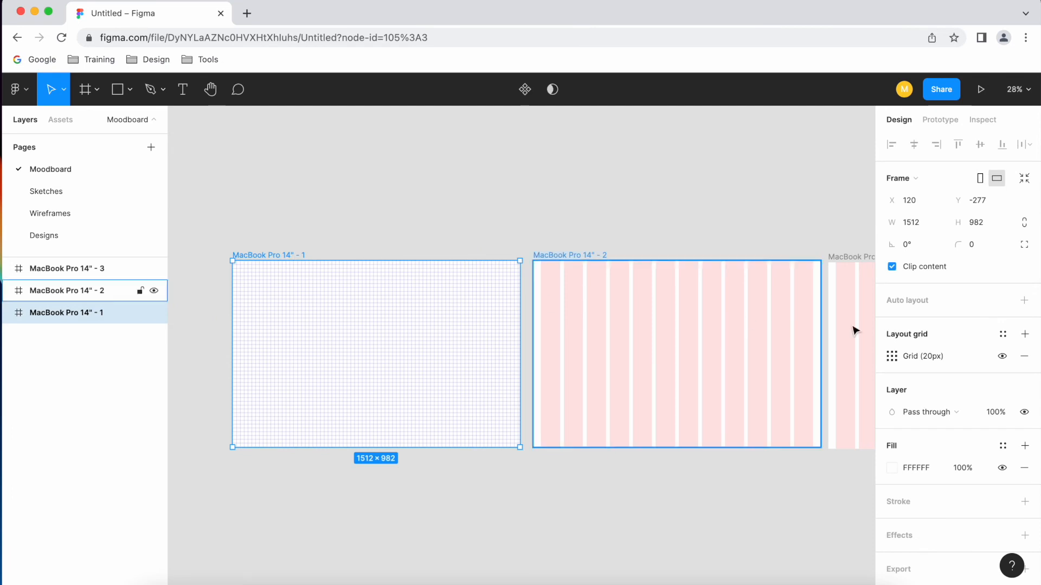
{"action": "left_click", "coordinate": [880, 362]}
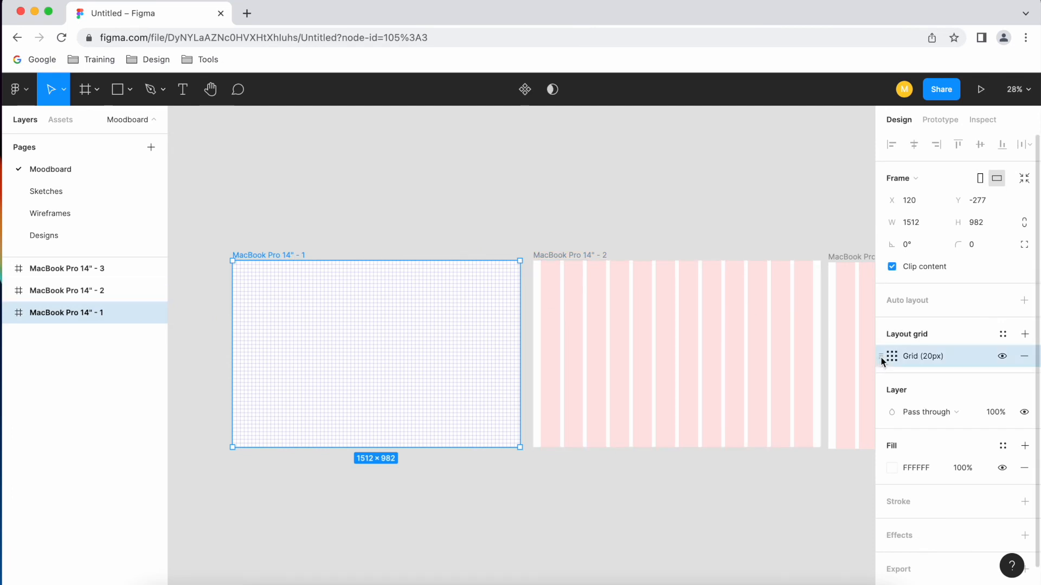
{"action": "left_click", "coordinate": [737, 197]}
{"action": "scroll", "coordinate": [374, 195], "scroll_direction": "right", "scroll_amount": 5}
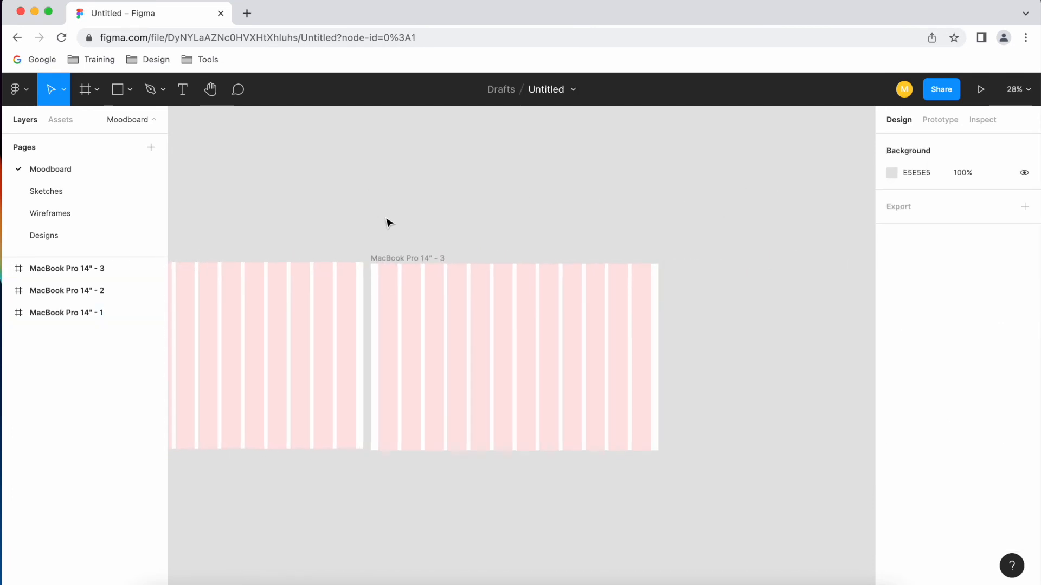
{"action": "left_click", "coordinate": [418, 258]}
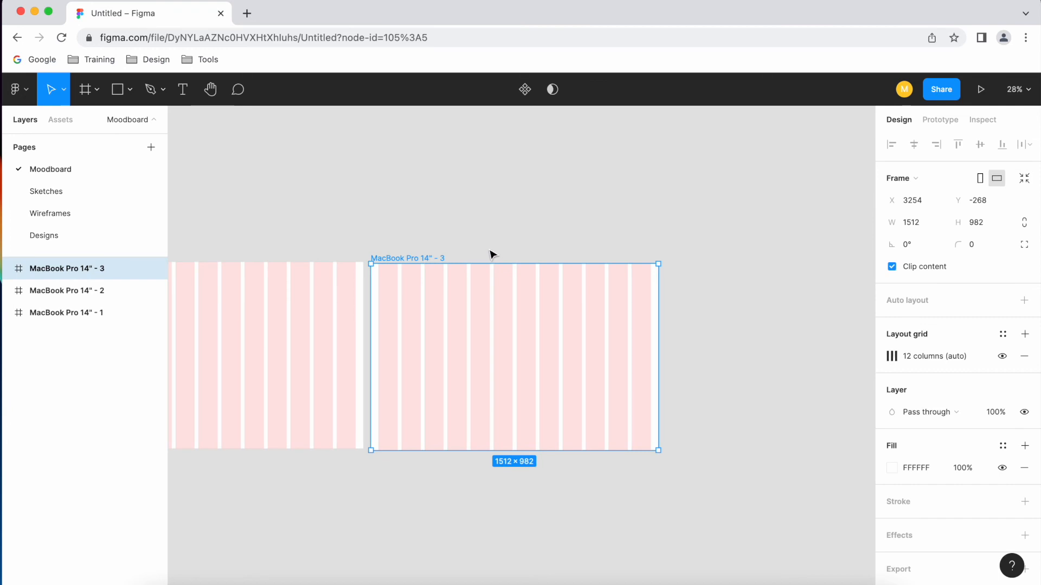
{"action": "key", "text": "ctrl+v"}
Toggle the visibility of the third frame's 20 px grid off and on several times, and remove that grid, keeping the columns.
{"action": "scroll", "coordinate": [539, 307], "scroll_direction": "up", "scroll_amount": 5}
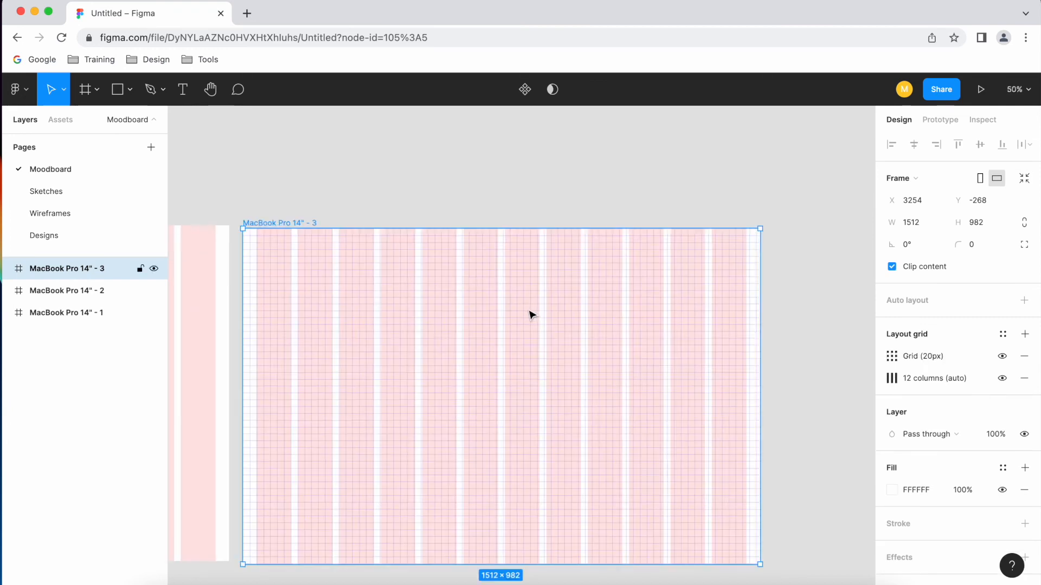
{"action": "scroll", "coordinate": [470, 311], "scroll_direction": "up", "scroll_amount": 3}
{"action": "scroll", "coordinate": [398, 305], "scroll_direction": "down", "scroll_amount": 2}
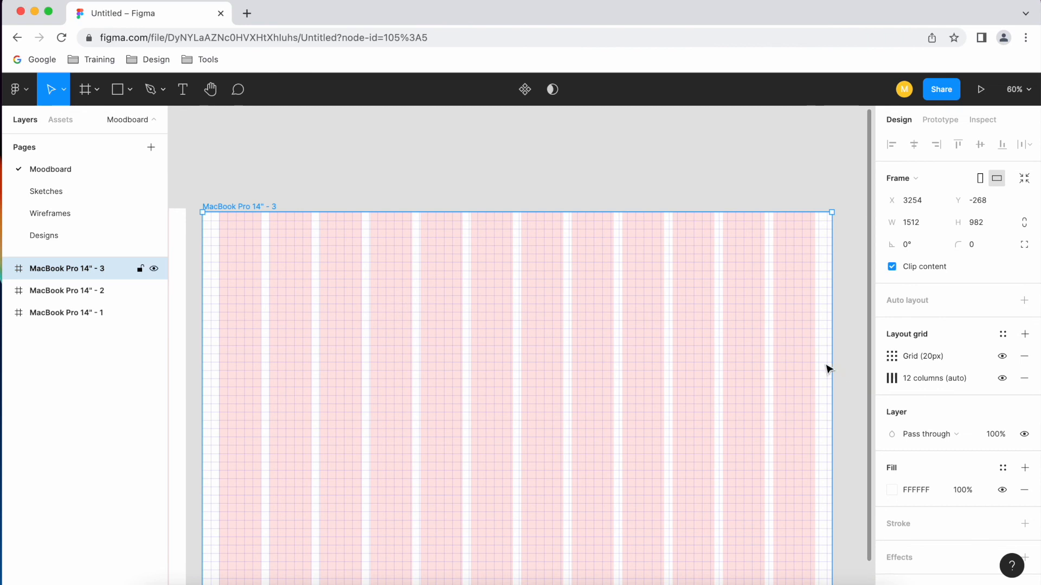
{"action": "scroll", "coordinate": [828, 368], "scroll_direction": "down", "scroll_amount": 2}
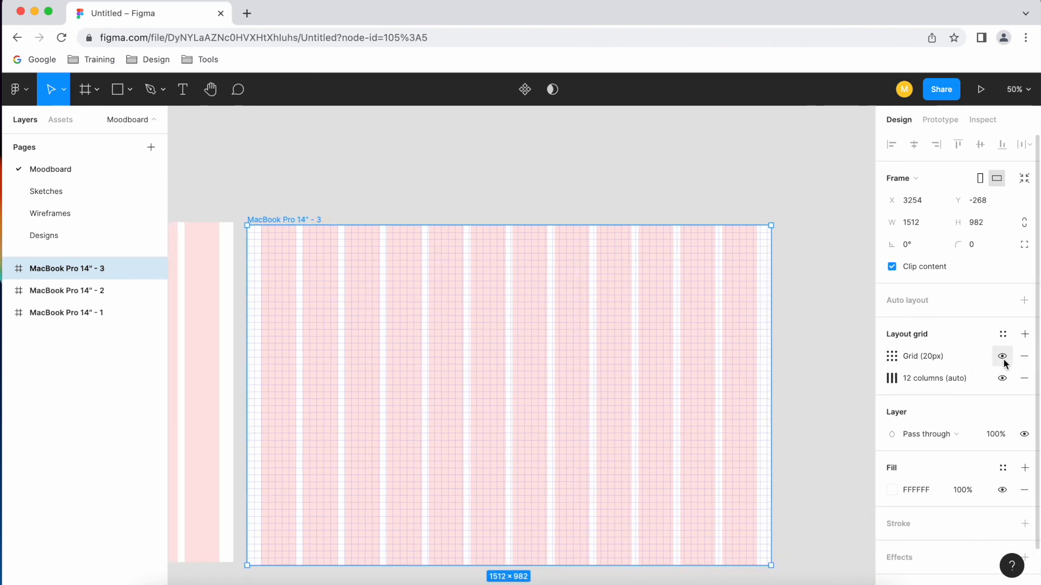
{"action": "left_click", "coordinate": [1003, 358]}
{"action": "left_click", "coordinate": [1004, 359]}
{"action": "left_click", "coordinate": [1004, 358]}
{"action": "left_click", "coordinate": [1004, 359]}
{"action": "left_click", "coordinate": [1004, 359]}
{"action": "left_click", "coordinate": [1004, 359]}
{"action": "left_click", "coordinate": [1027, 358]}
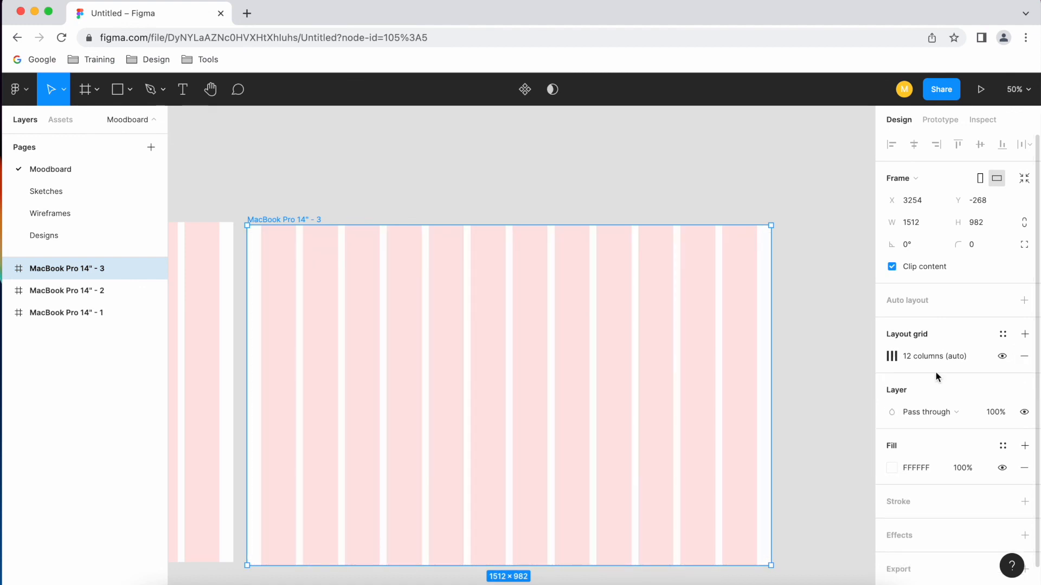
{"action": "scroll", "coordinate": [658, 197], "scroll_direction": "down", "scroll_amount": 10}
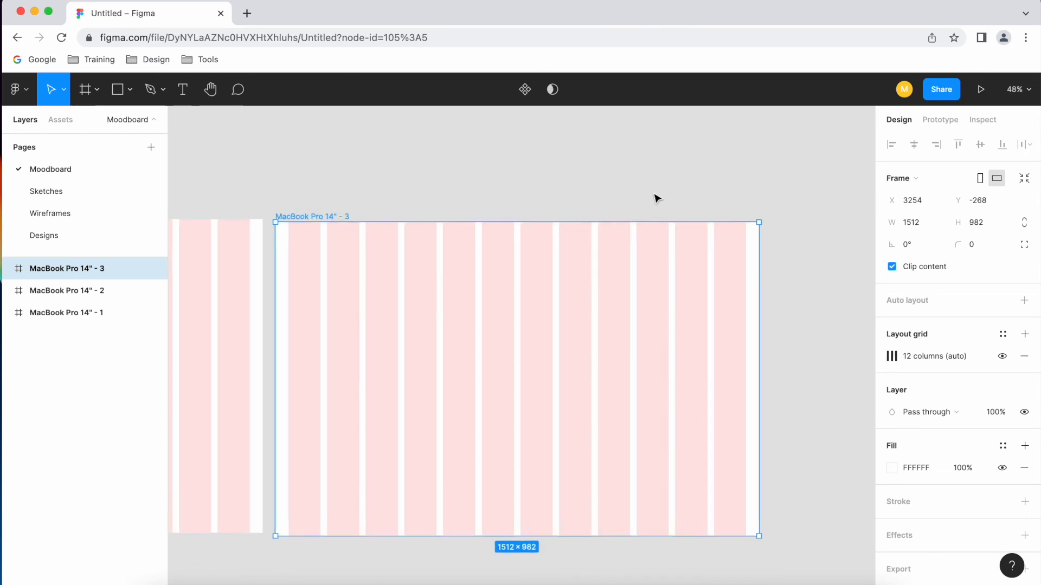
{"action": "scroll", "coordinate": [739, 197], "scroll_direction": "up", "scroll_amount": 5}
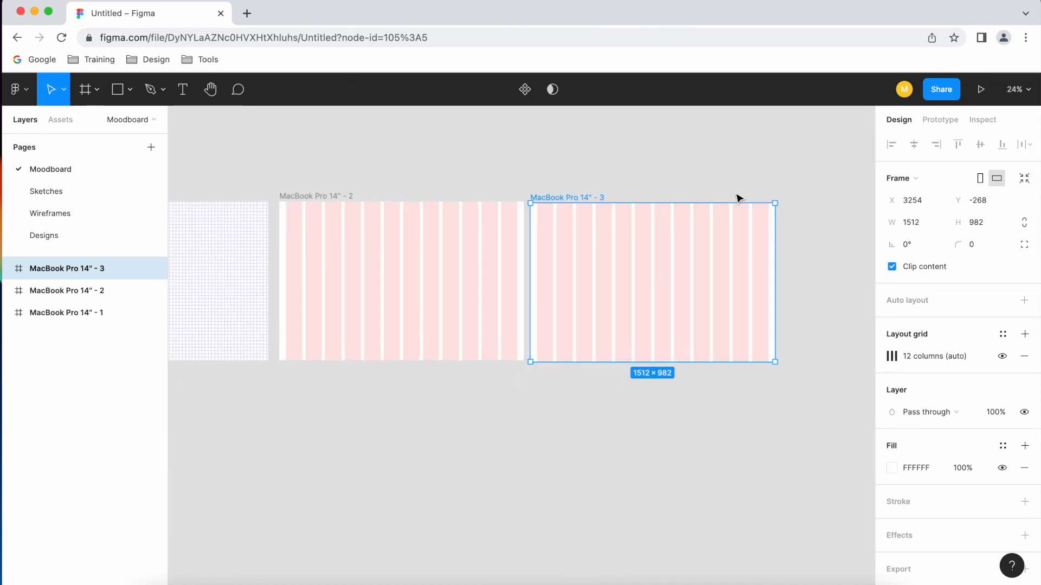